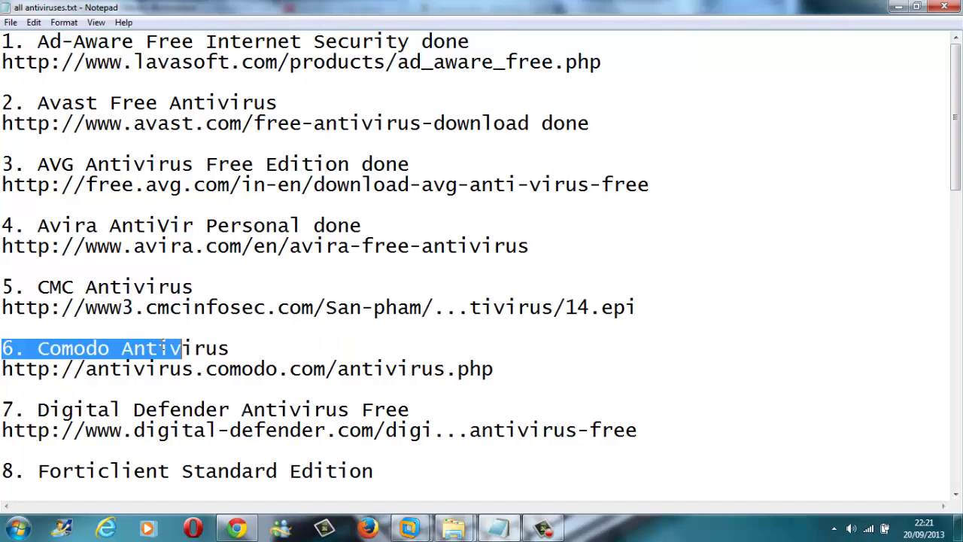
Copy the CMC Antivirus web address from the text list and show the Windows XP Professional virtual machine in VMware Workstation full screen.
right_click(9, 306)
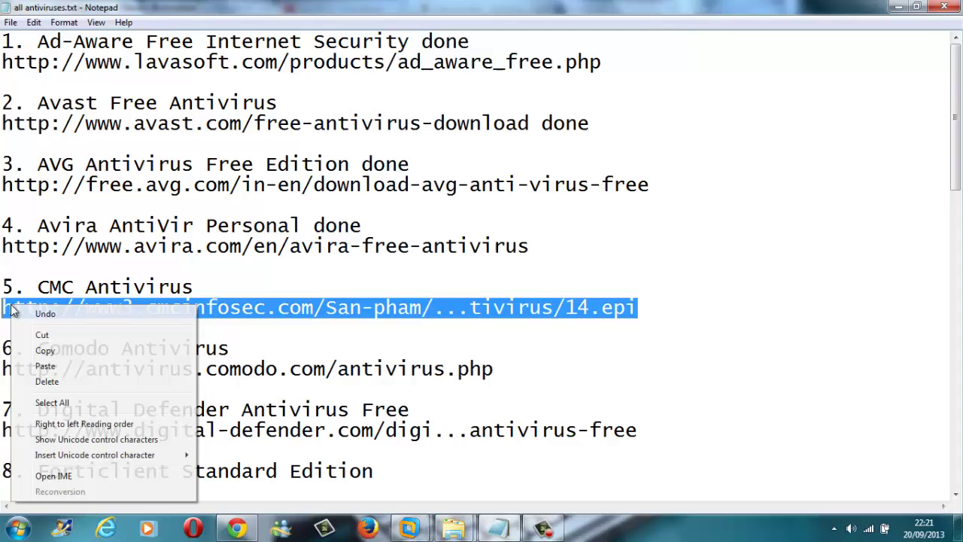
click(68, 350)
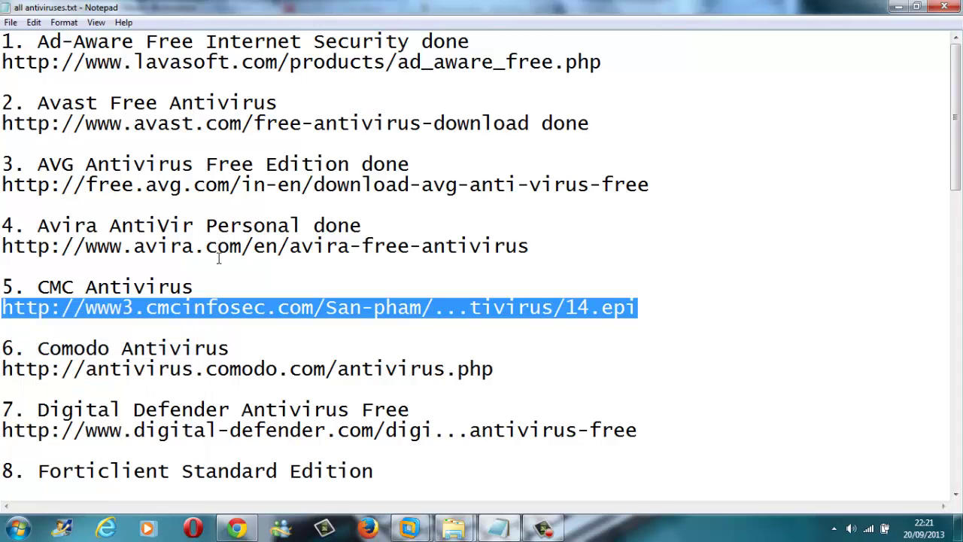
click(406, 529)
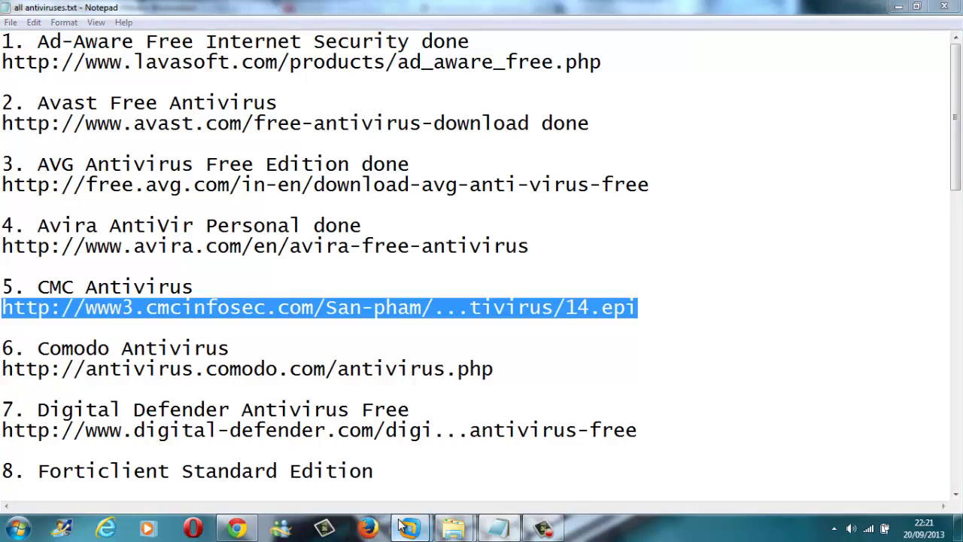
click(484, 440)
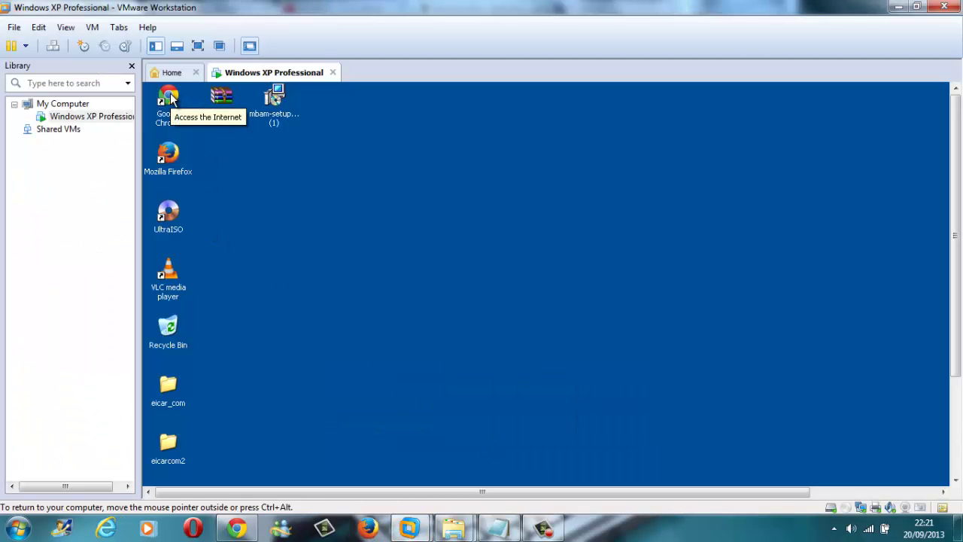
click(198, 46)
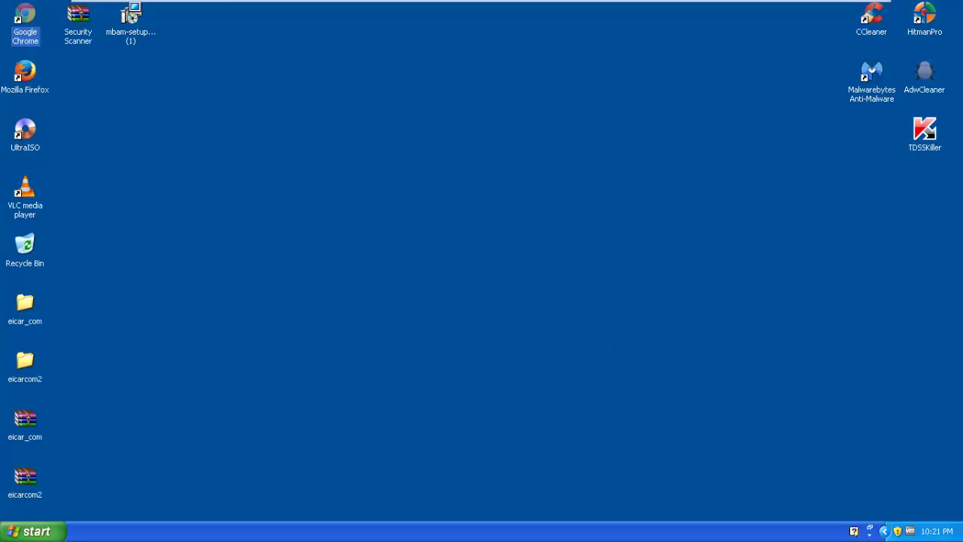
click(884, 531)
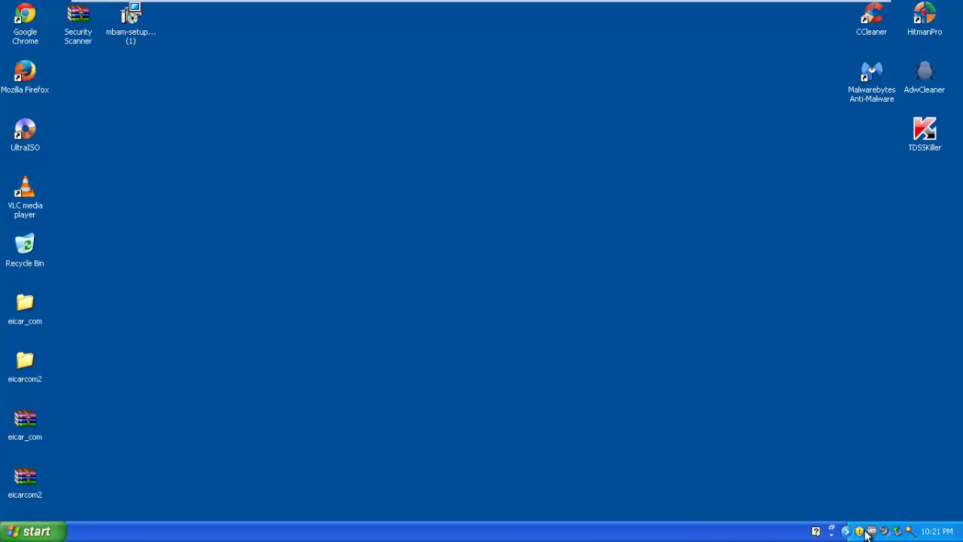
click(28, 533)
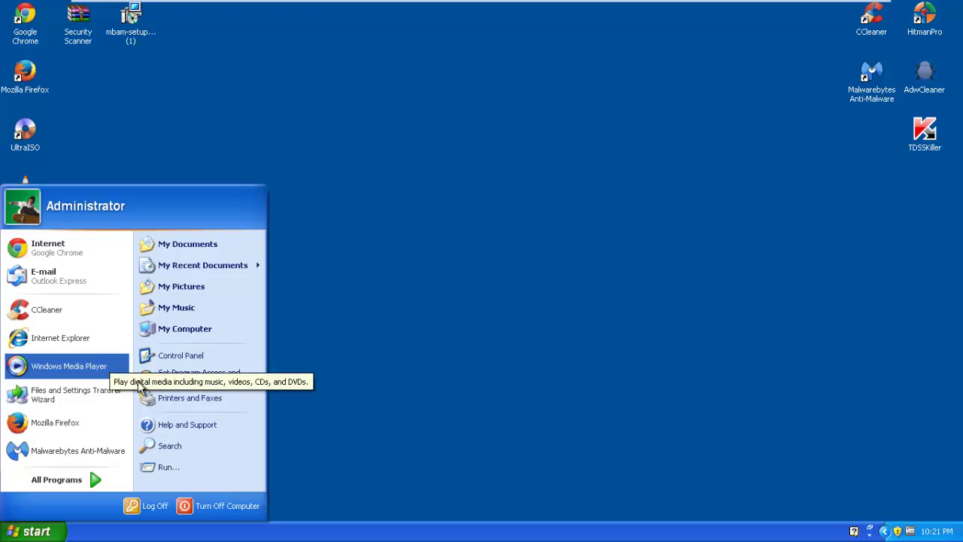
click(447, 409)
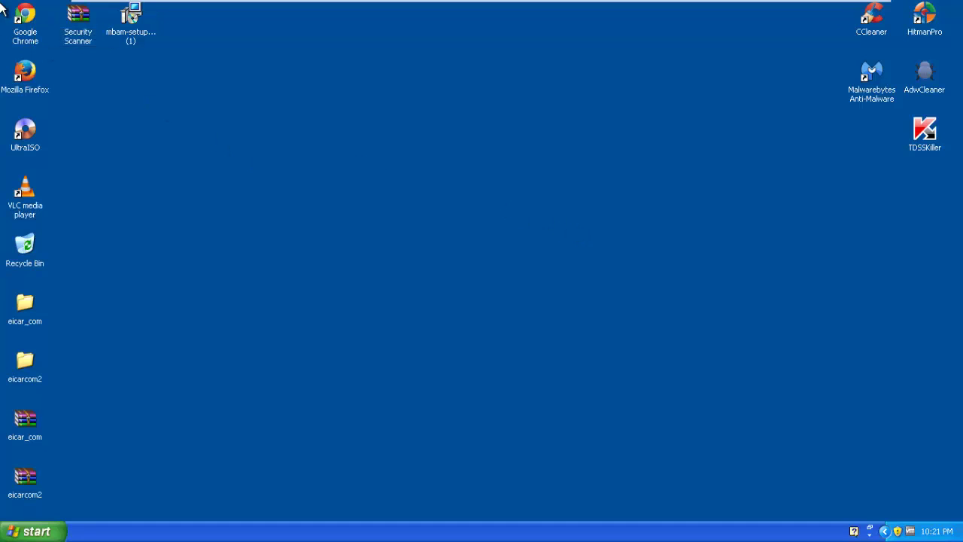
Open Google Chrome in the virtual machine and go to the copied CMC Antivirus address.
double_click(36, 34)
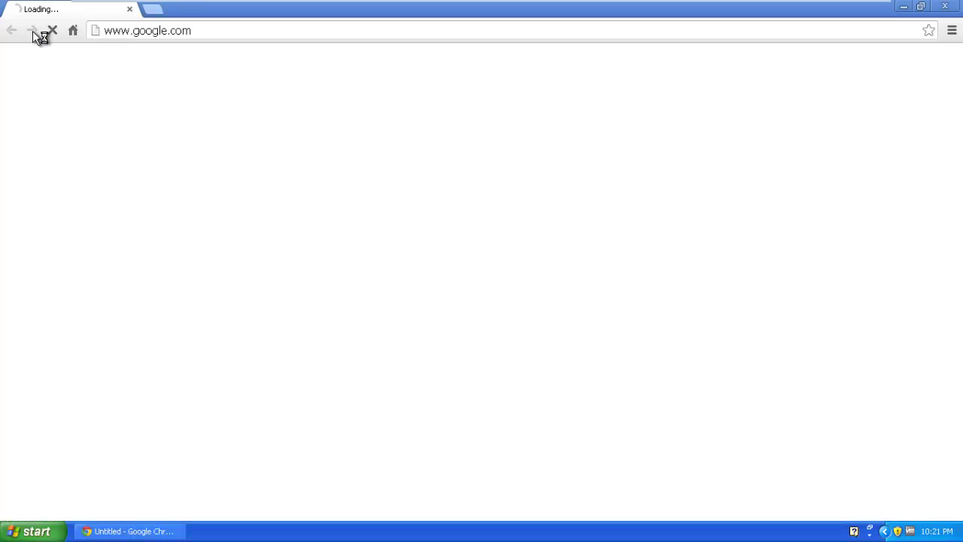
click(162, 26)
right_click(162, 27)
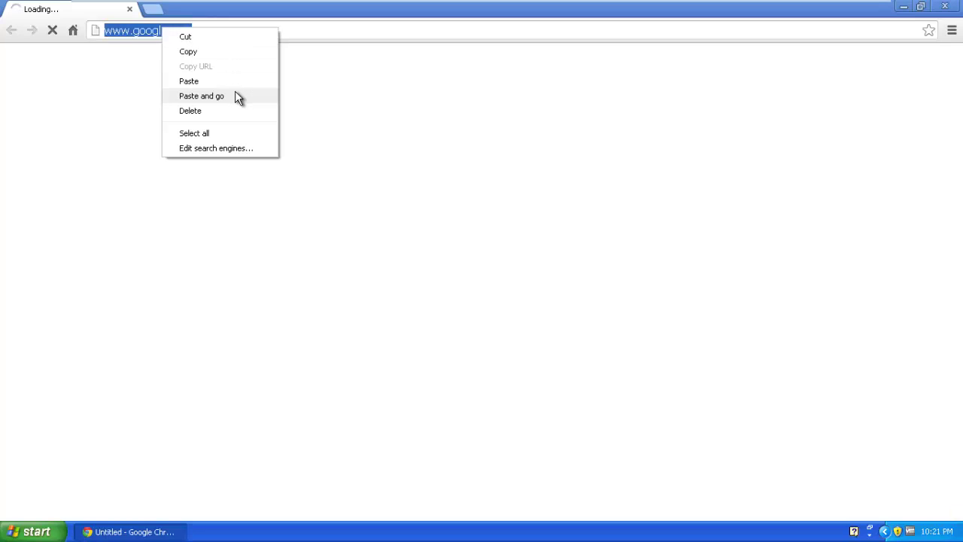
click(201, 96)
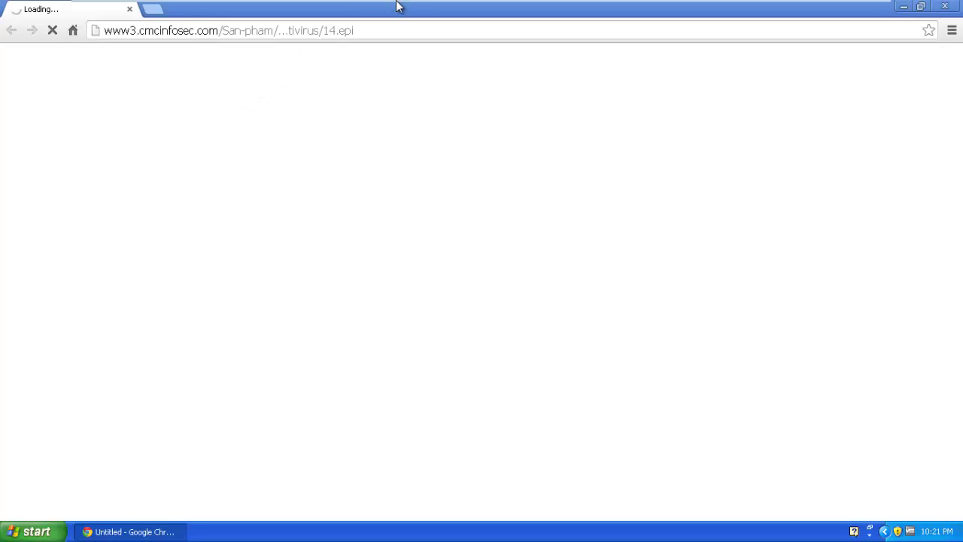
mouse_move(434, 4)
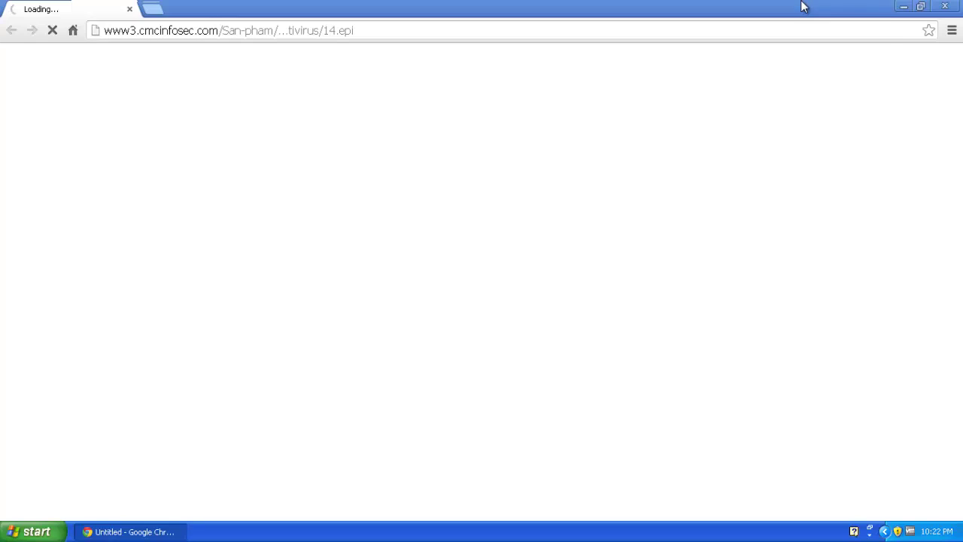
click(856, 11)
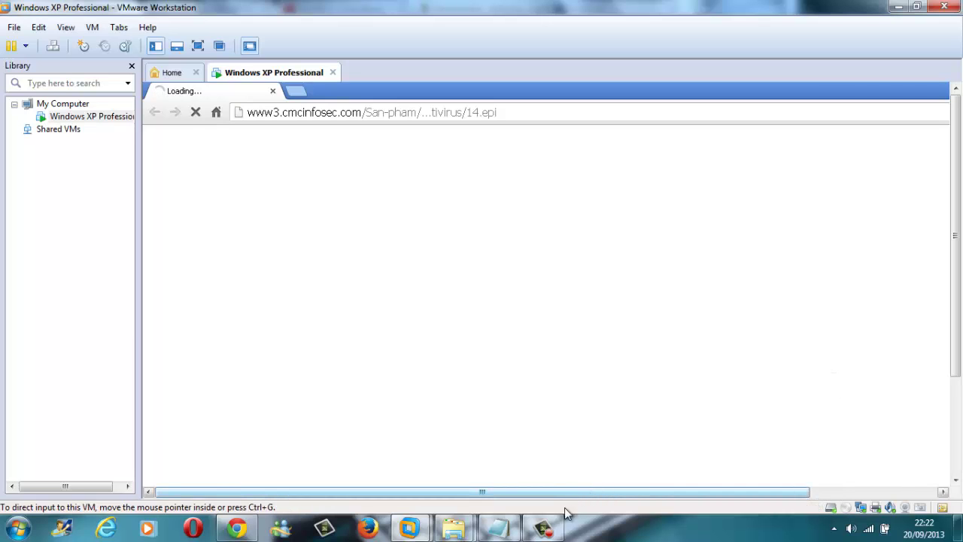
click(544, 528)
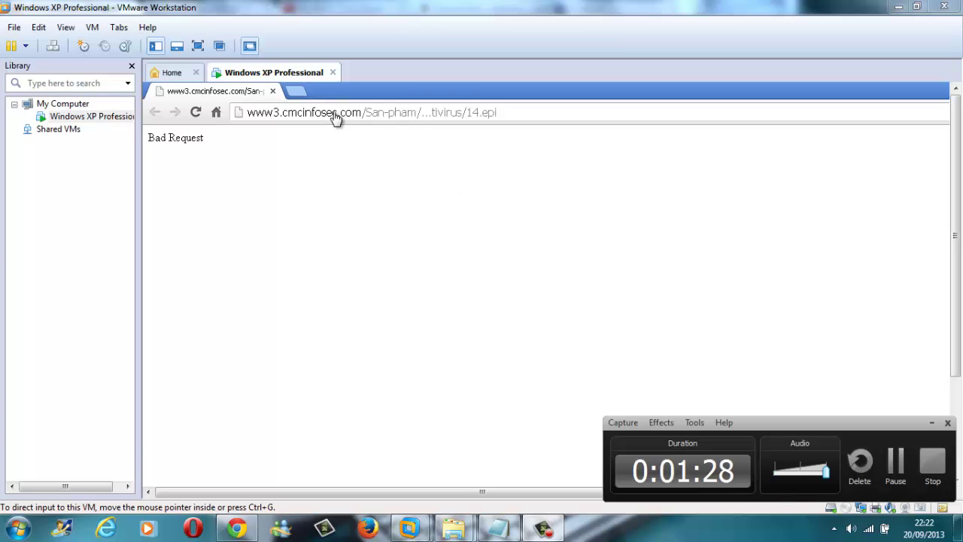
click(499, 529)
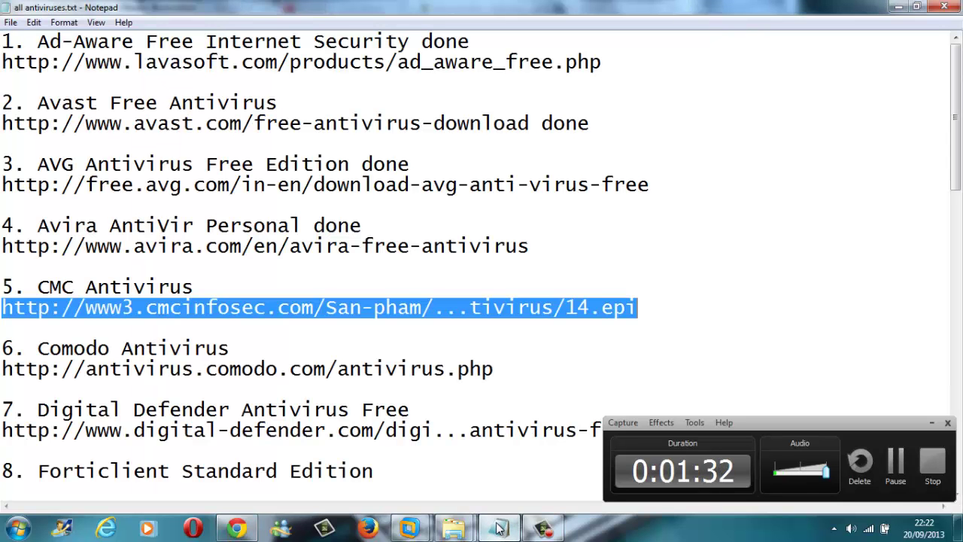
click(499, 529)
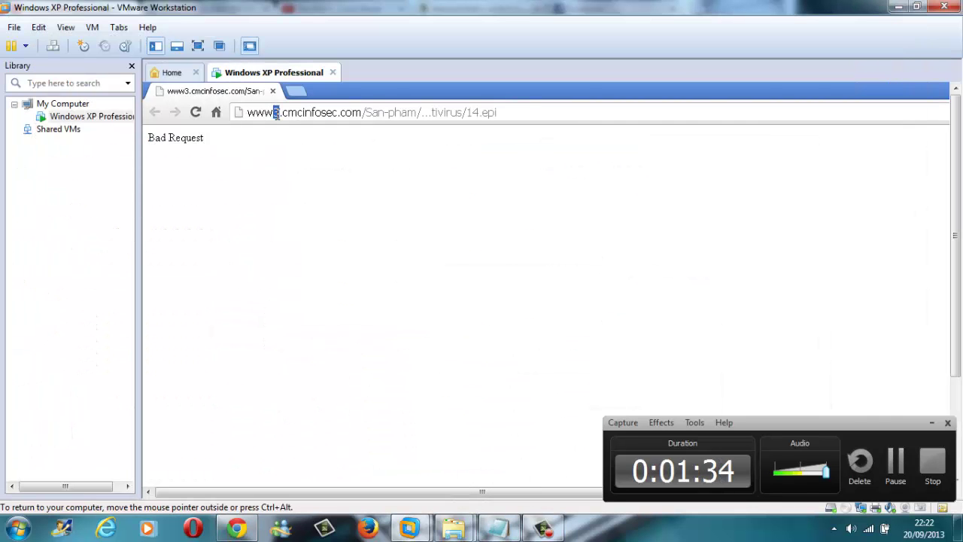
key(BackSpace)
key(Return)
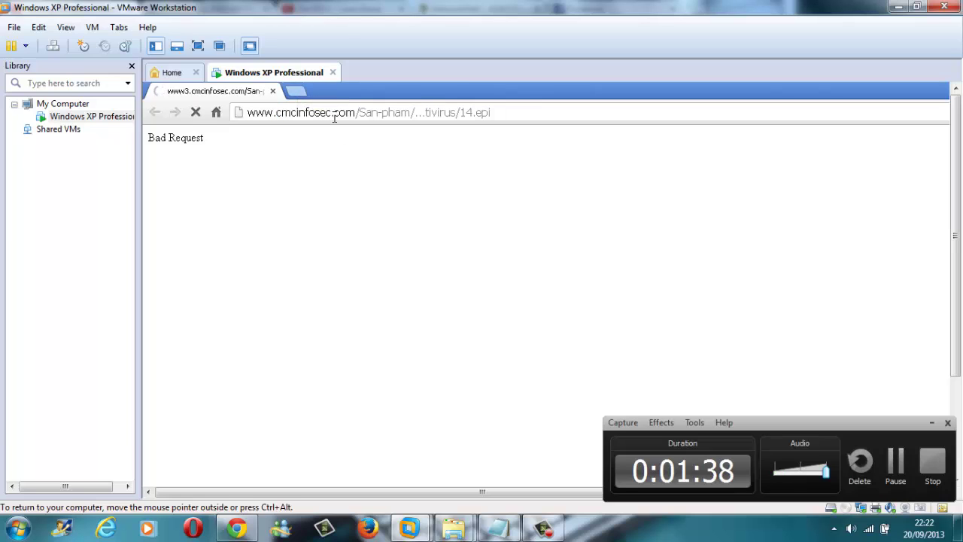
Return the virtual machine to full screen and translate the CMC InfoSec products page from Vietnamese to English.
click(501, 529)
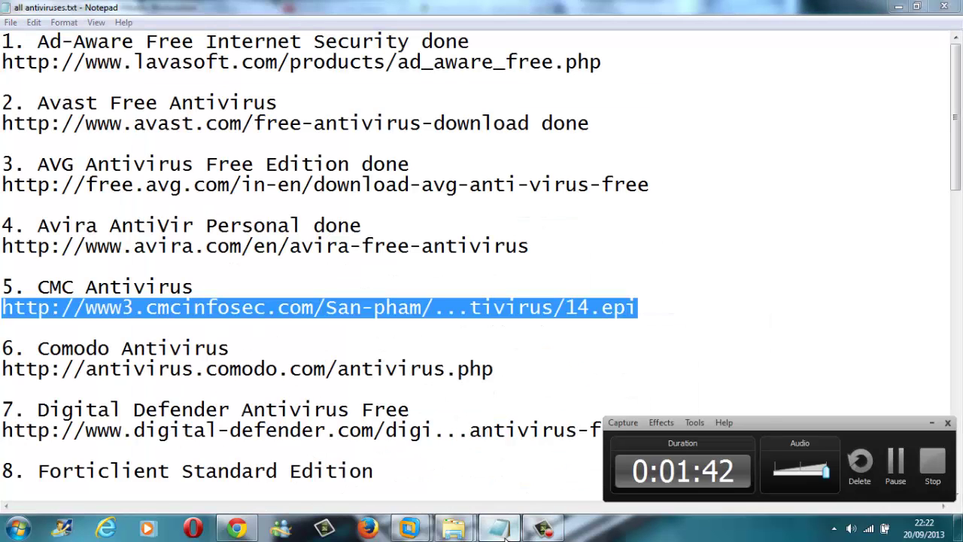
click(544, 529)
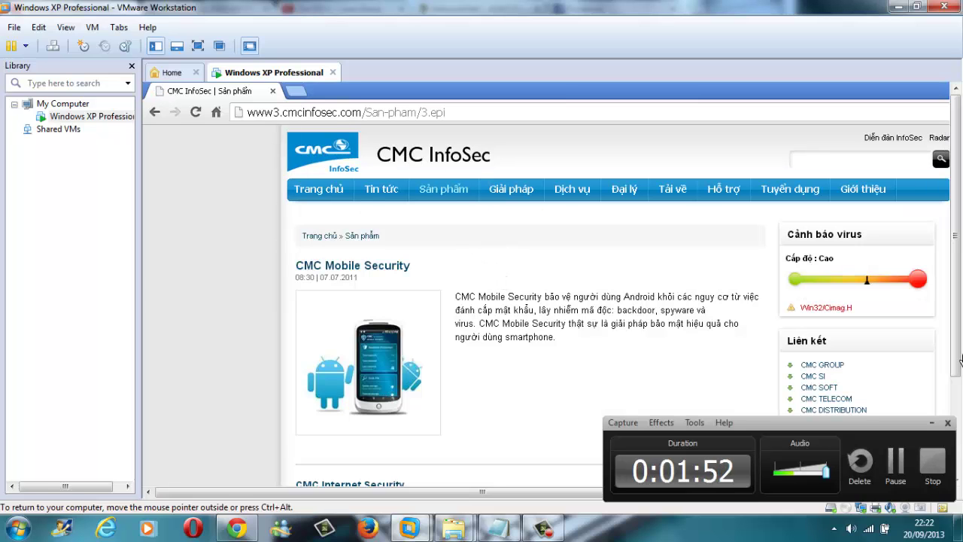
click(931, 423)
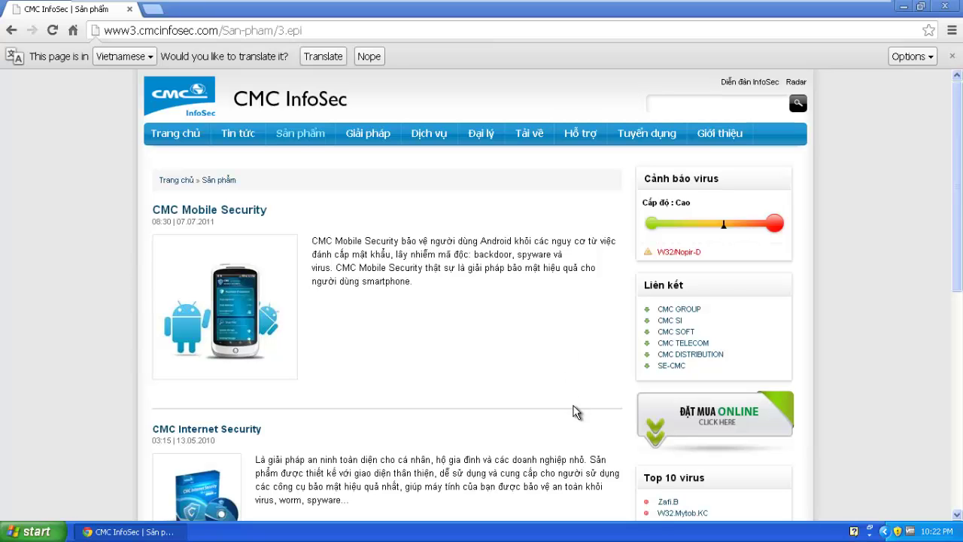
drag(960, 195, 960, 366)
scroll(620, 260, up, 4)
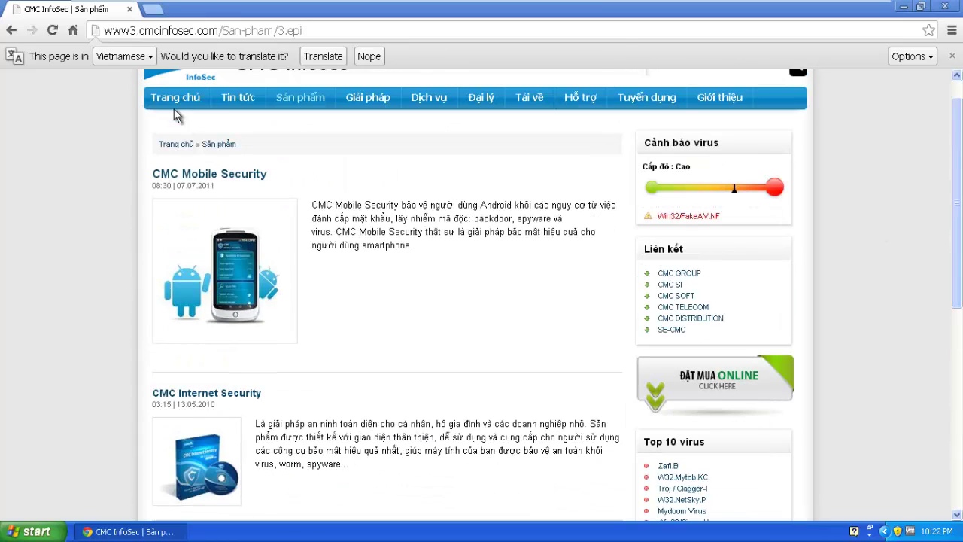
click(320, 59)
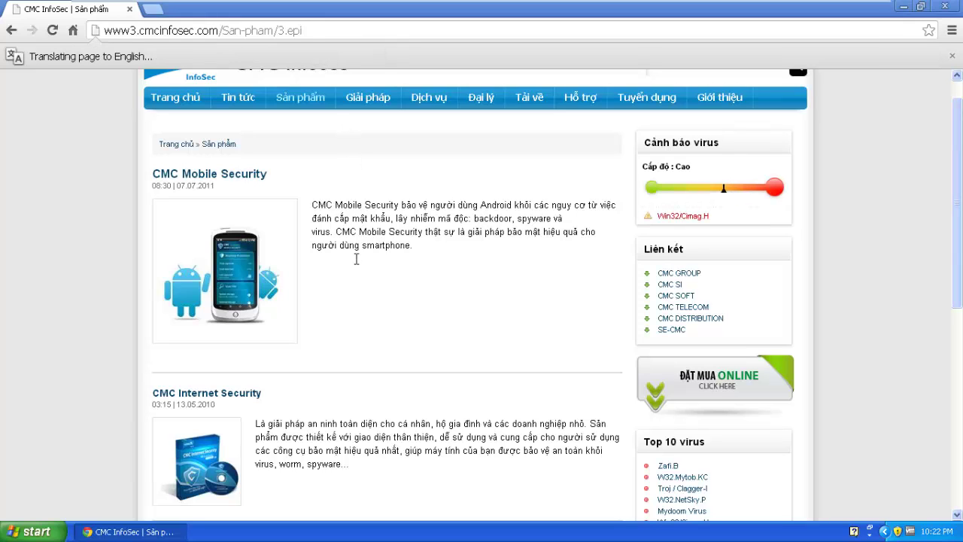
Find CMC Antivirus in the translated product list and open its product page.
scroll(359, 268, down, 4)
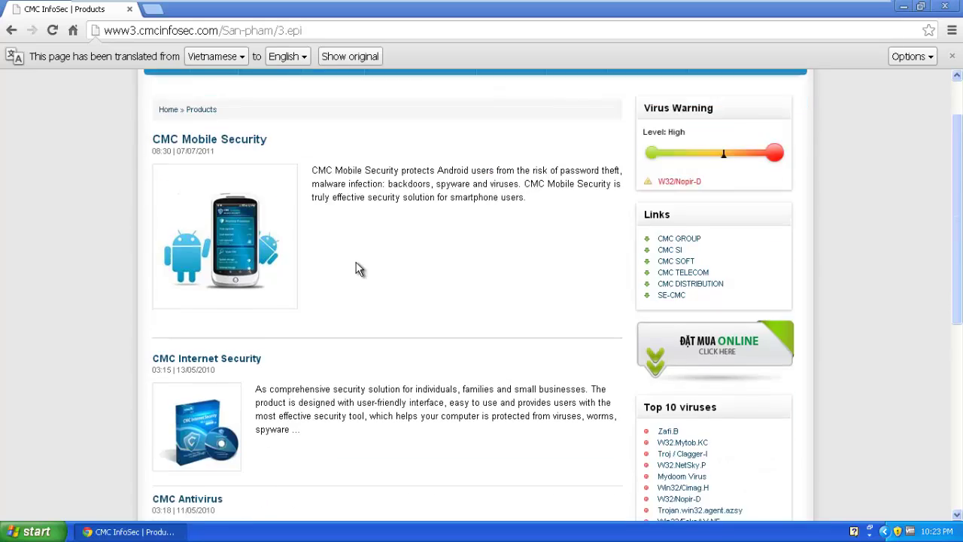
scroll(358, 283, up, 3)
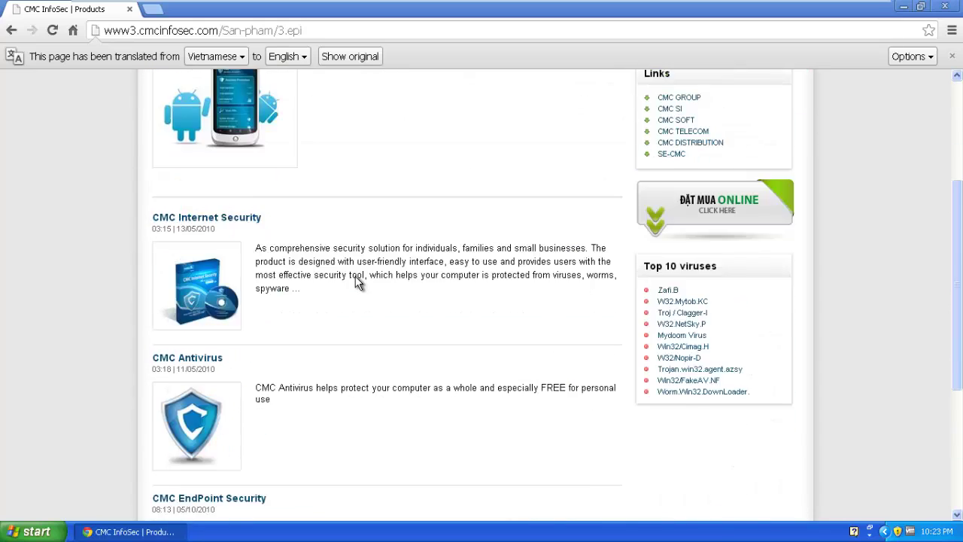
scroll(359, 286, down, 1)
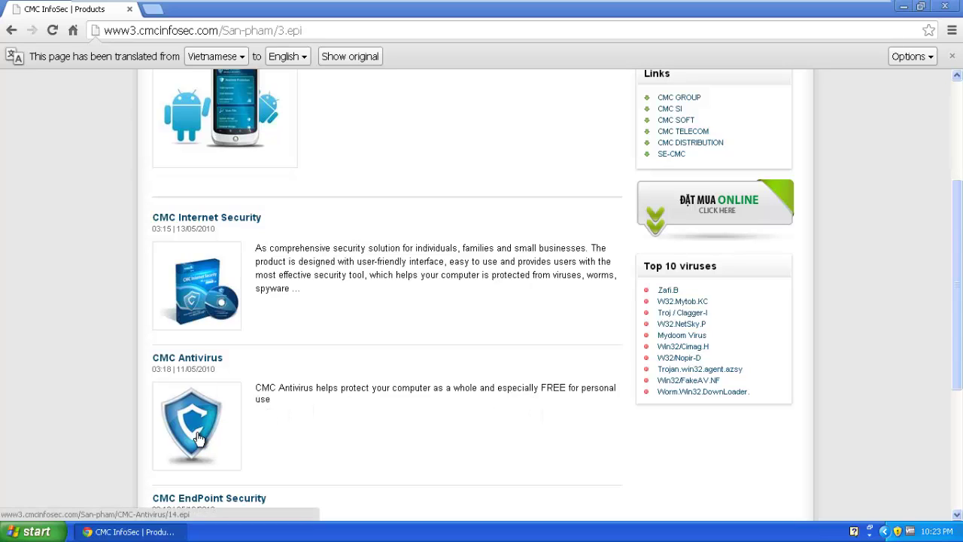
click(209, 361)
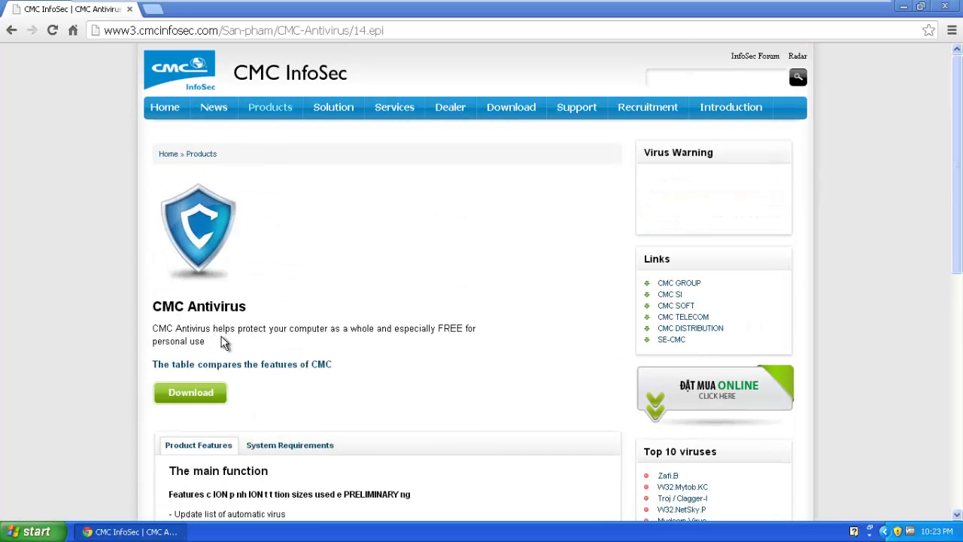
Start downloading the CMC Antivirus installer from its product page.
scroll(218, 339, down, 1)
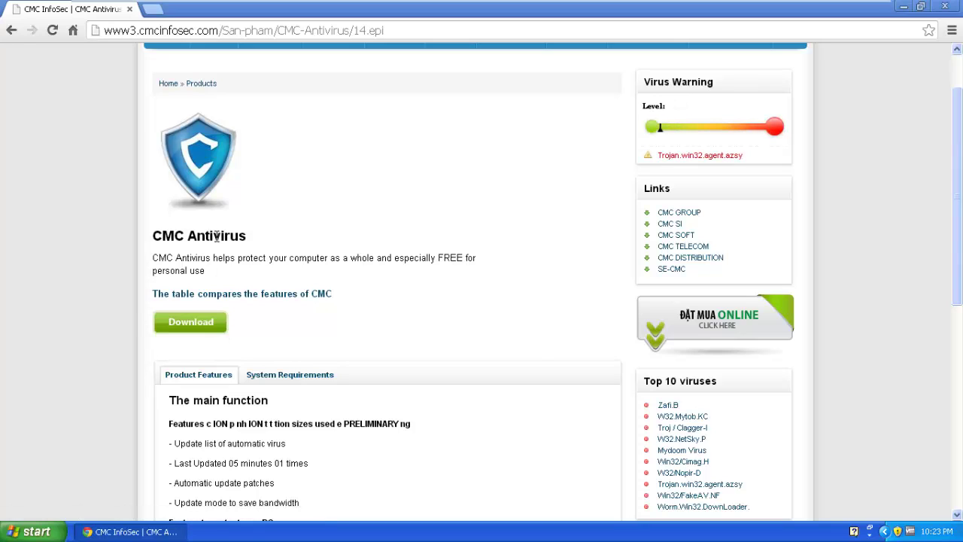
mouse_move(216, 235)
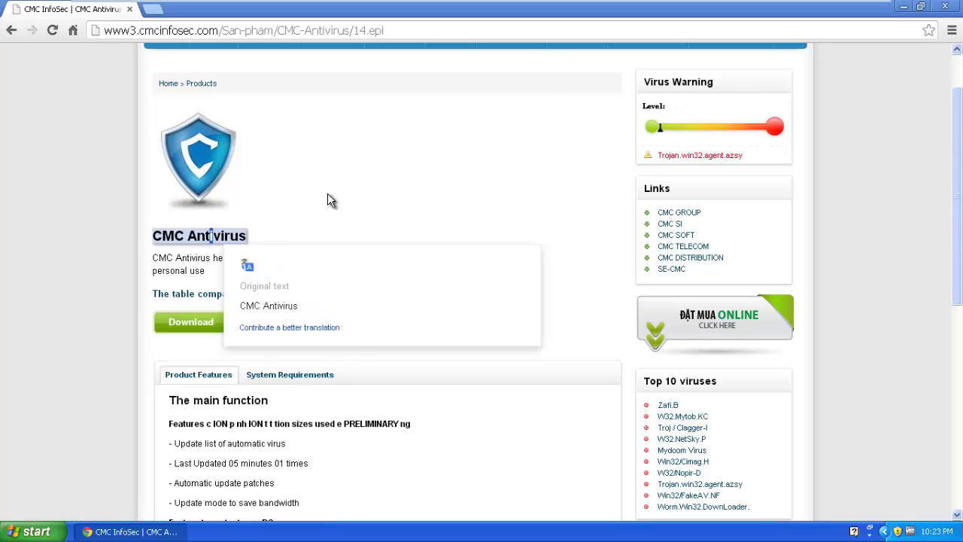
click(200, 325)
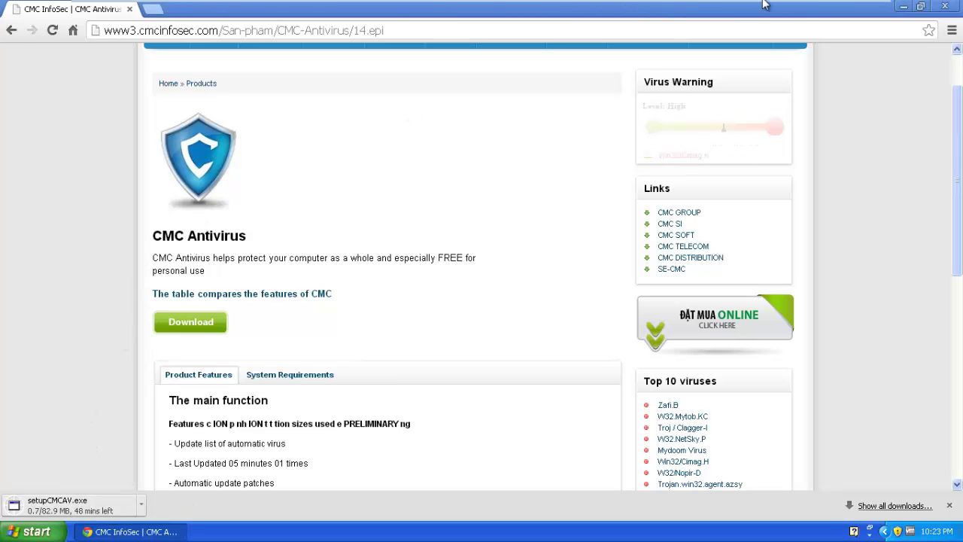
Take the virtual machine out of full screen while the setupCMCAV.exe download runs.
mouse_move(807, 2)
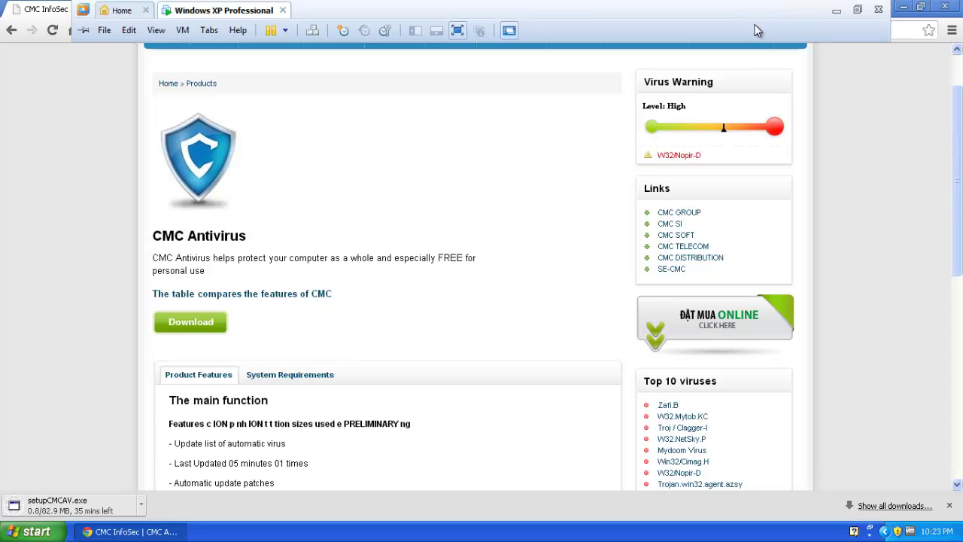
mouse_move(762, 70)
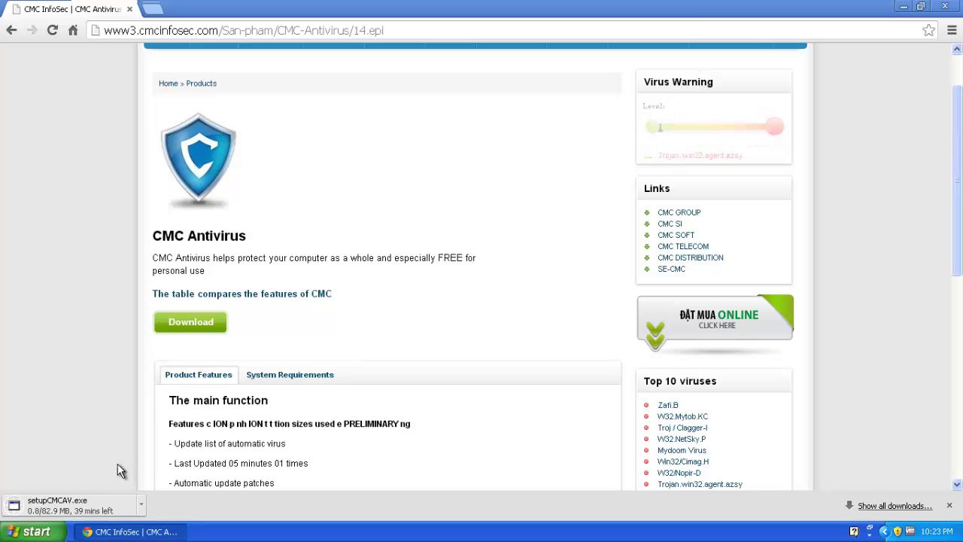
mouse_move(694, 6)
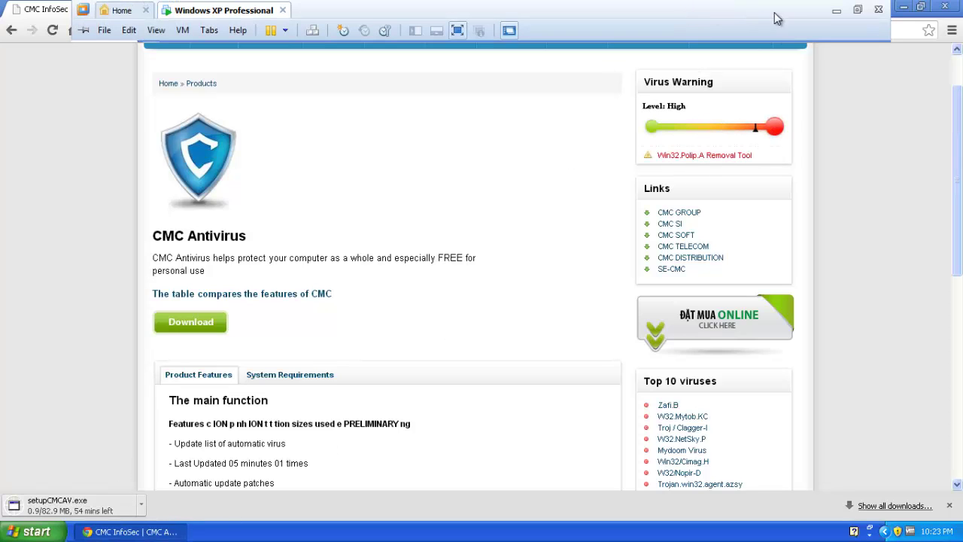
click(858, 12)
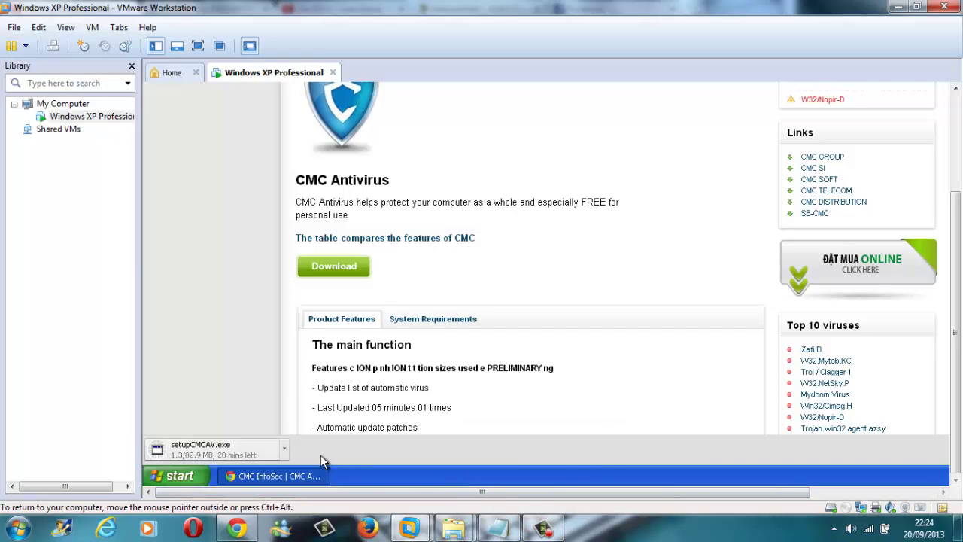
click(545, 529)
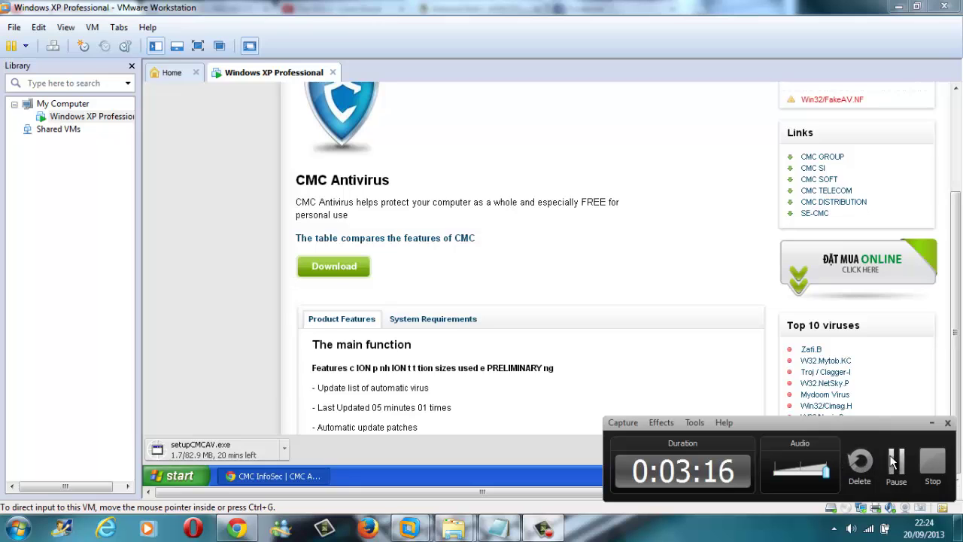
click(895, 460)
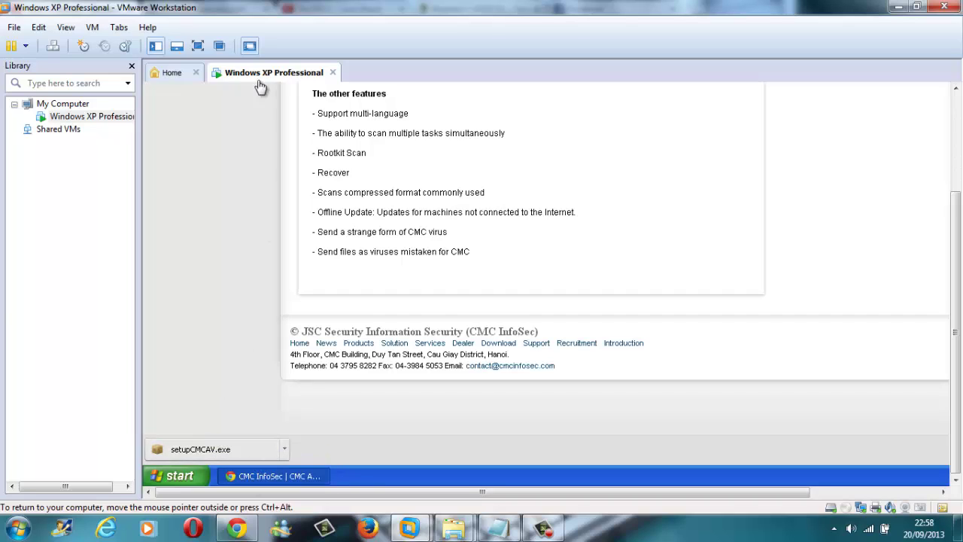
Run the downloaded setupCMCAV.exe in the full-screen virtual machine, closing the browser and allowing the unverified publisher.
click(198, 46)
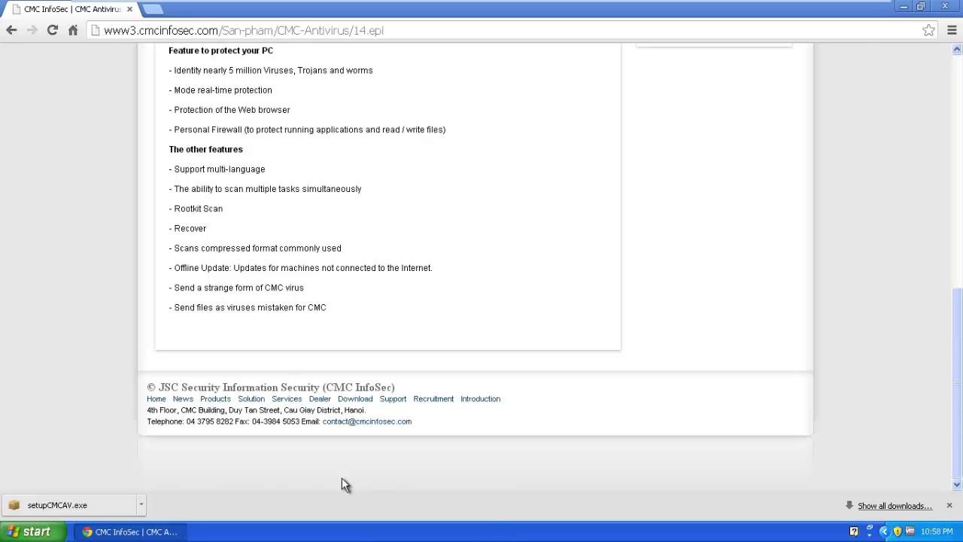
click(58, 505)
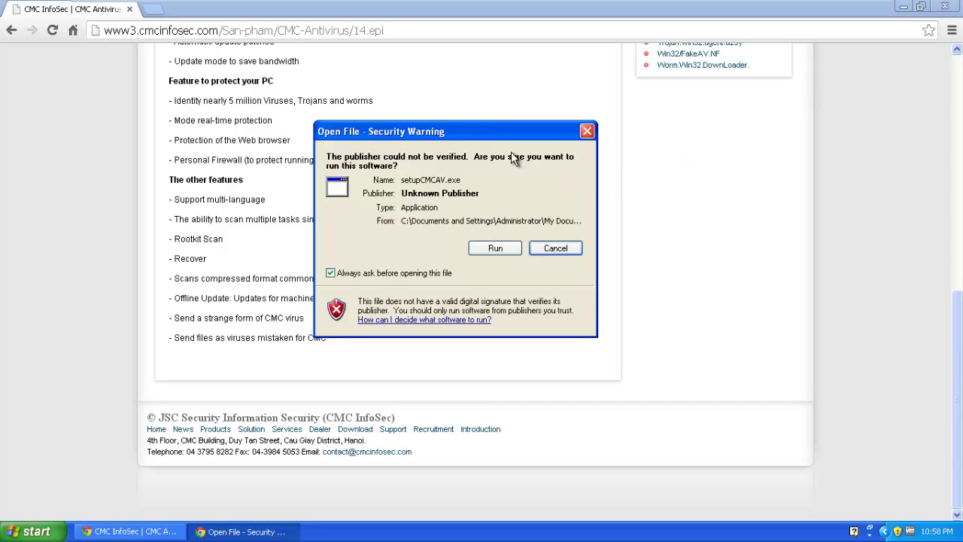
click(947, 7)
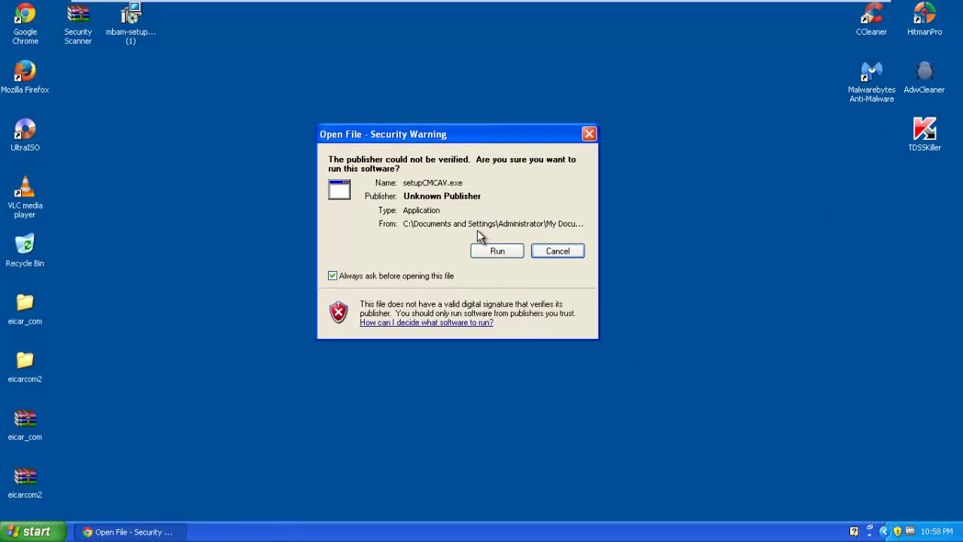
click(490, 251)
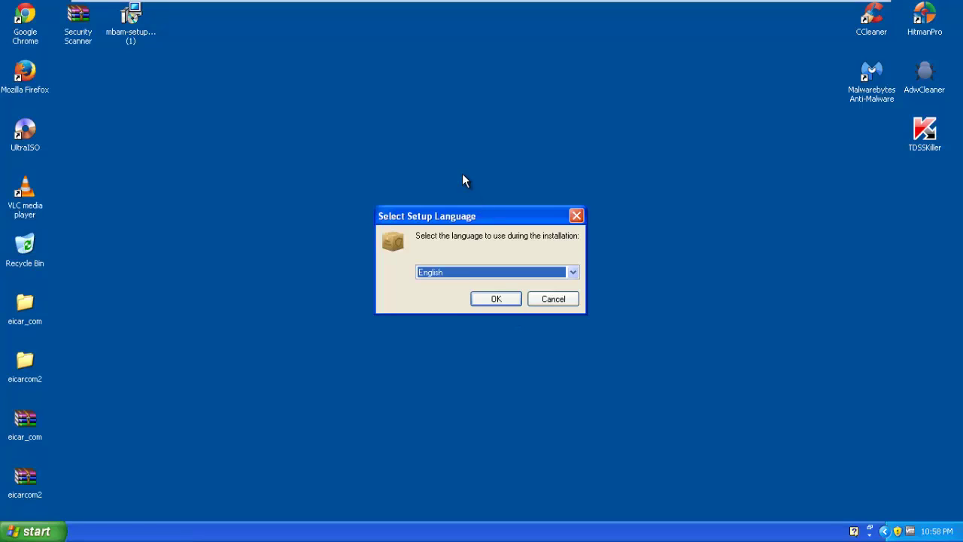
Choose English as the setup language and start the CMC Antivirus setup wizard.
click(487, 299)
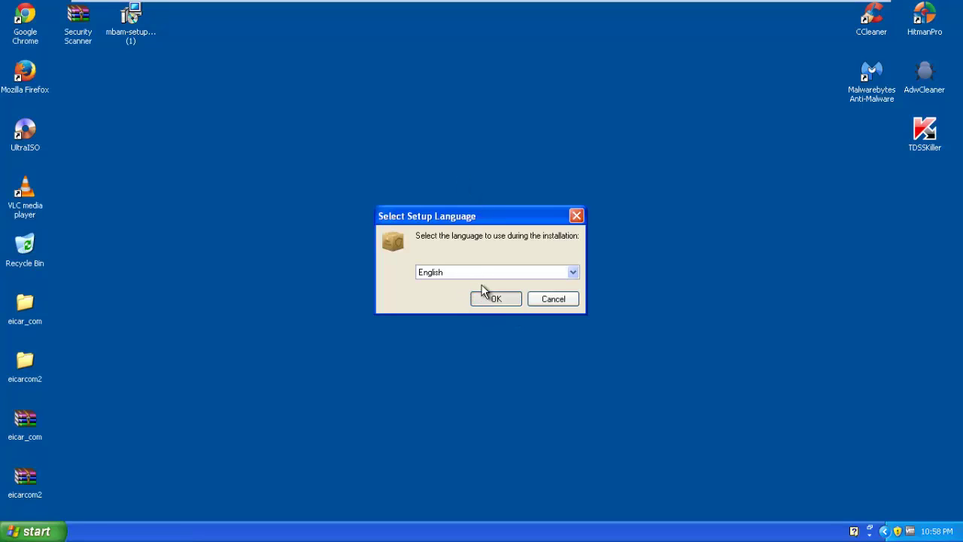
click(477, 274)
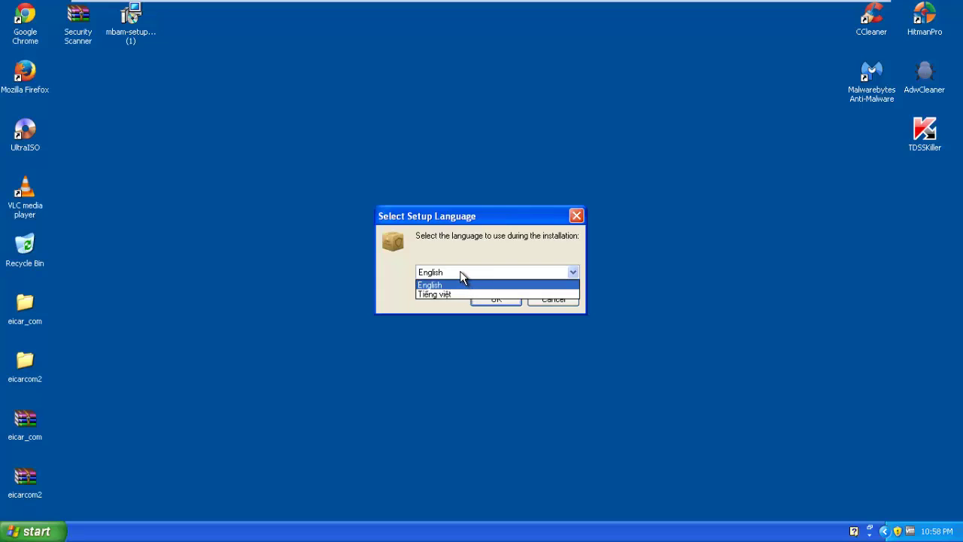
click(464, 285)
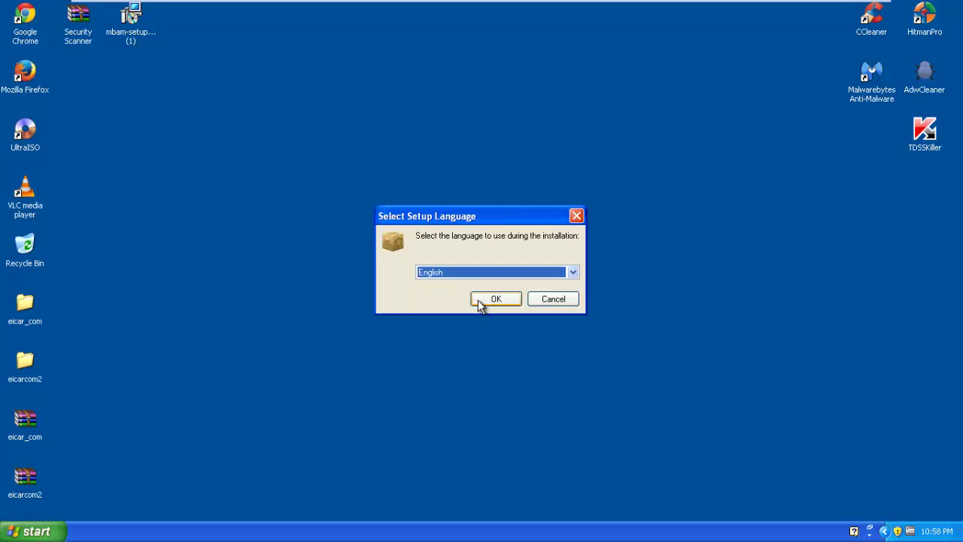
click(495, 299)
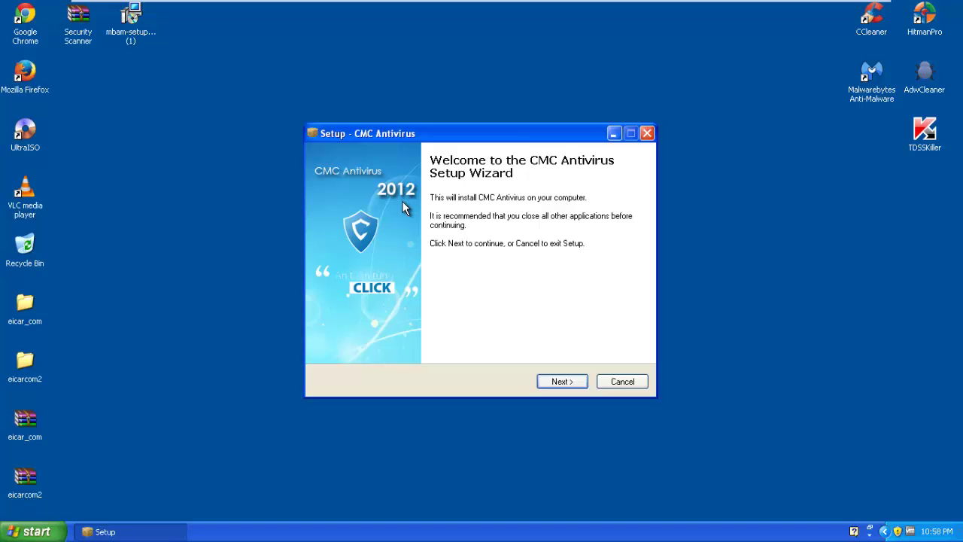
Accept the license agreement and install CMC Antivirus with the default user information, Start Menu folder and additional icons.
click(576, 382)
click(410, 339)
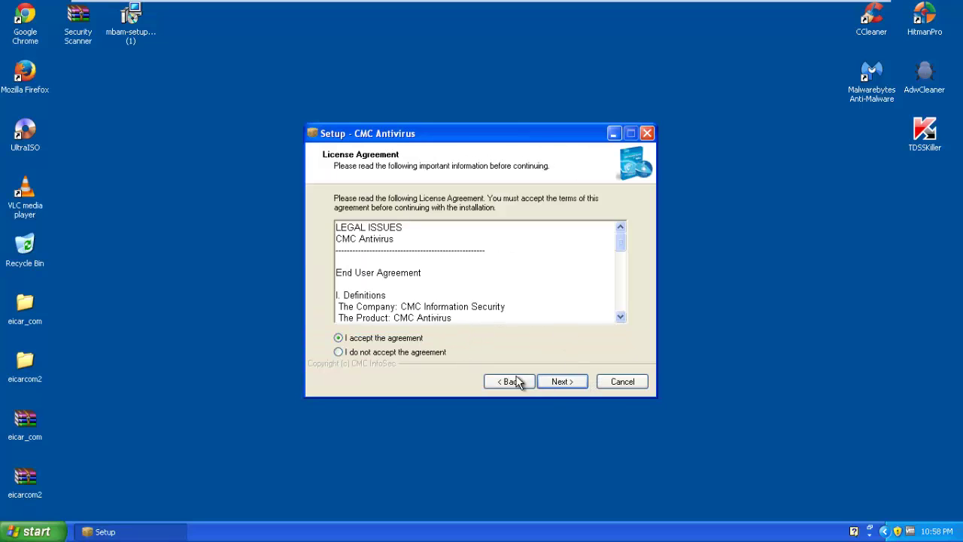
click(547, 384)
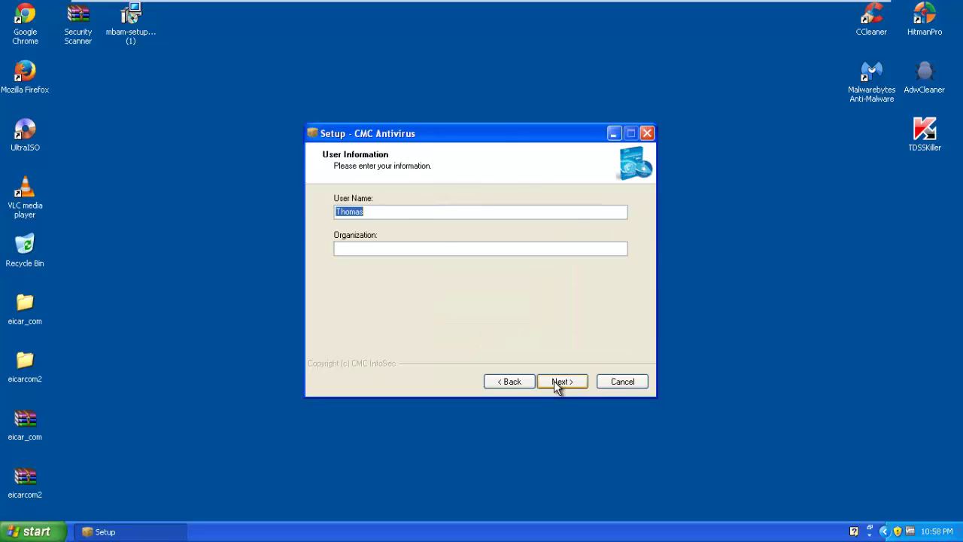
click(558, 385)
click(556, 382)
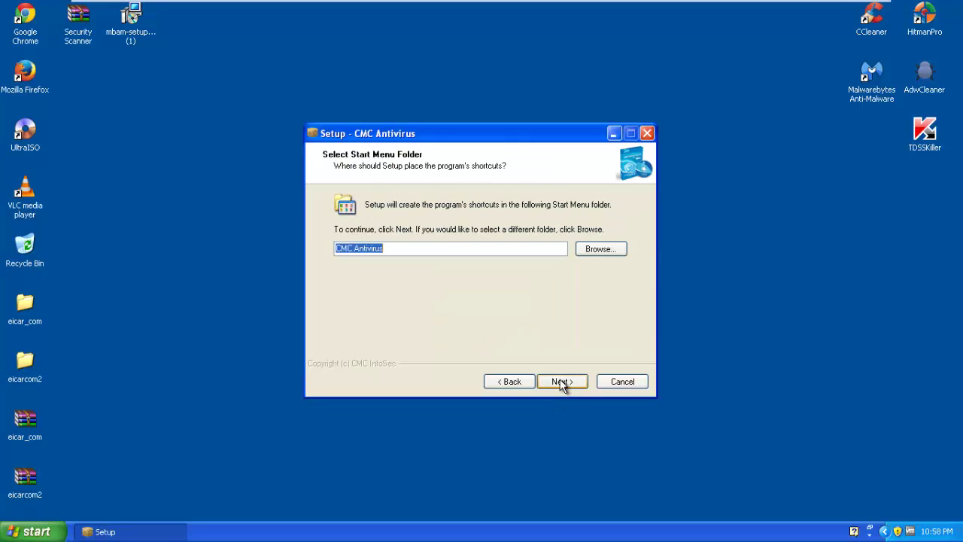
click(562, 384)
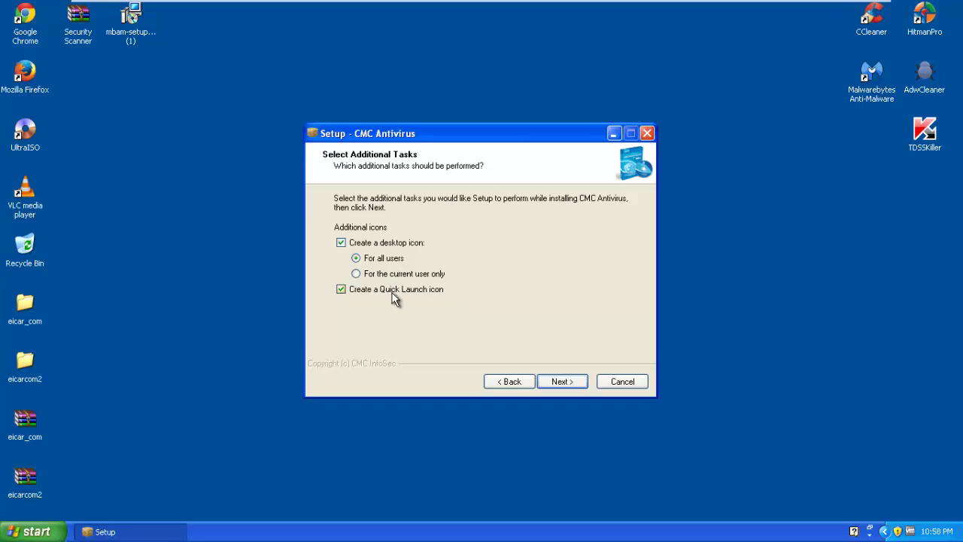
click(571, 383)
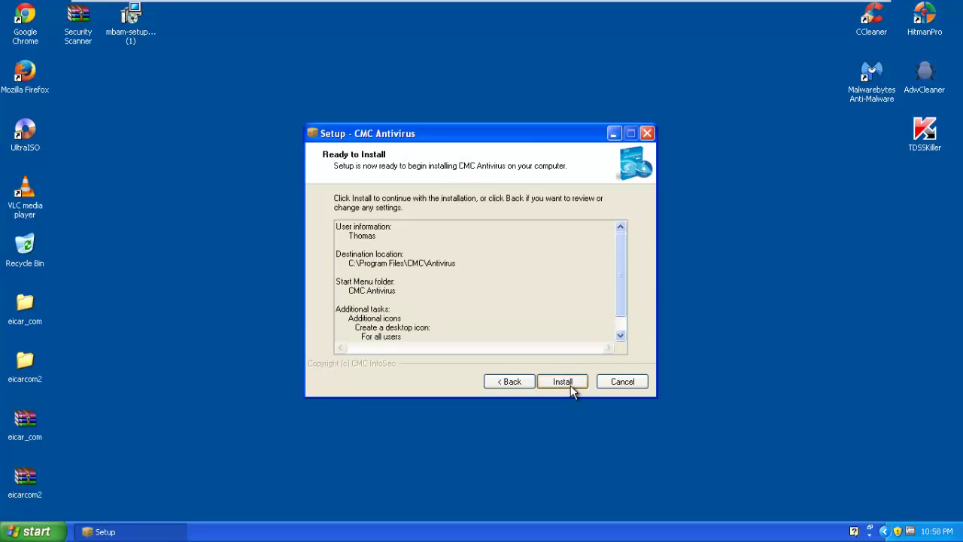
click(571, 383)
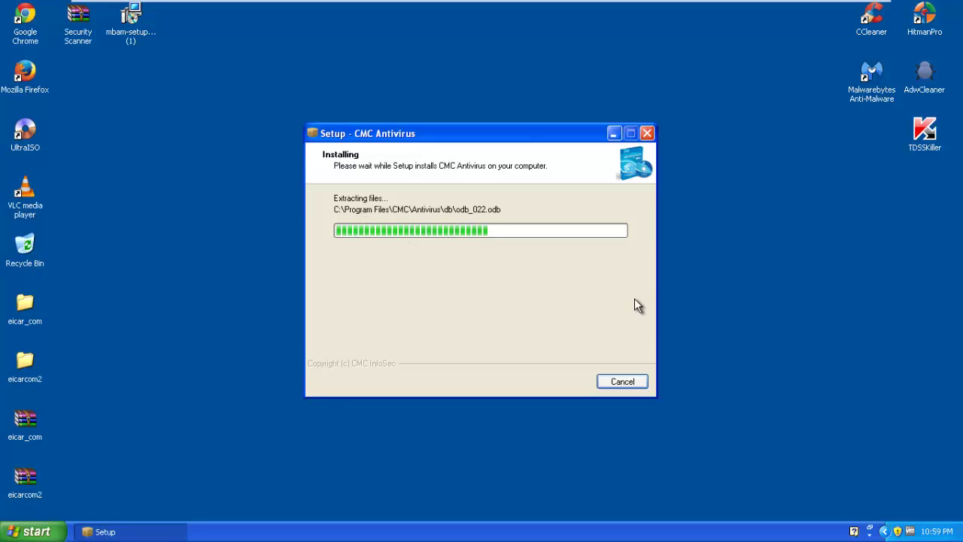
click(883, 531)
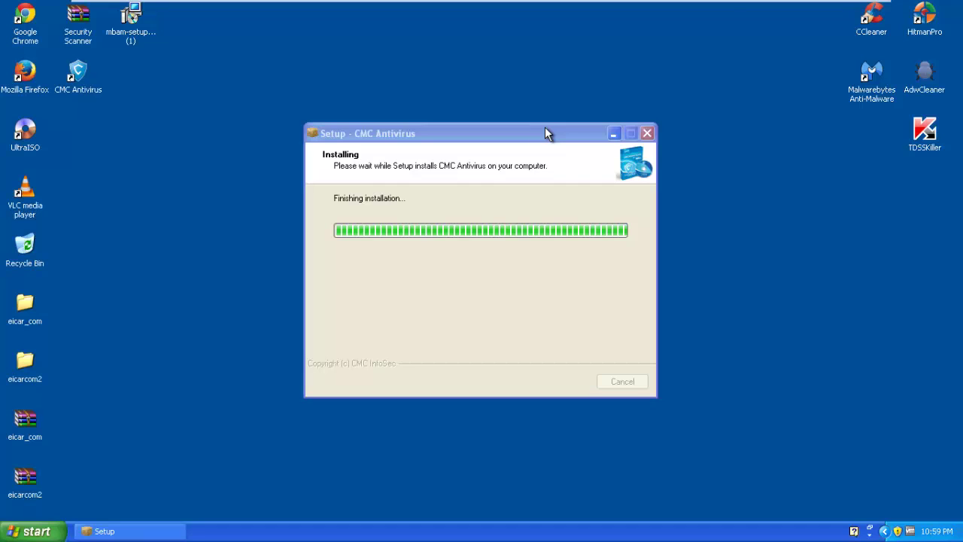
Take the virtual machine out of full screen to check the screen recorder, and return to full screen.
mouse_move(774, 4)
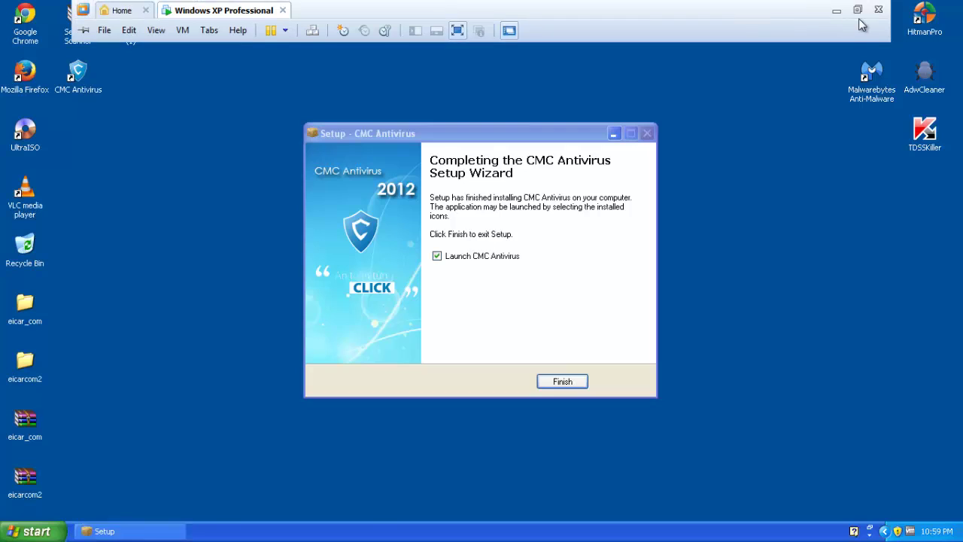
click(858, 11)
click(554, 529)
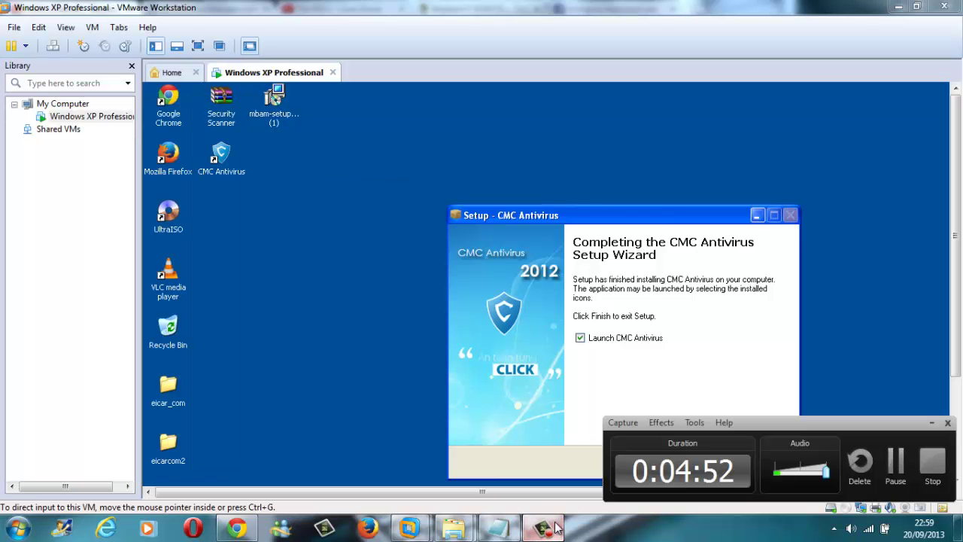
click(554, 528)
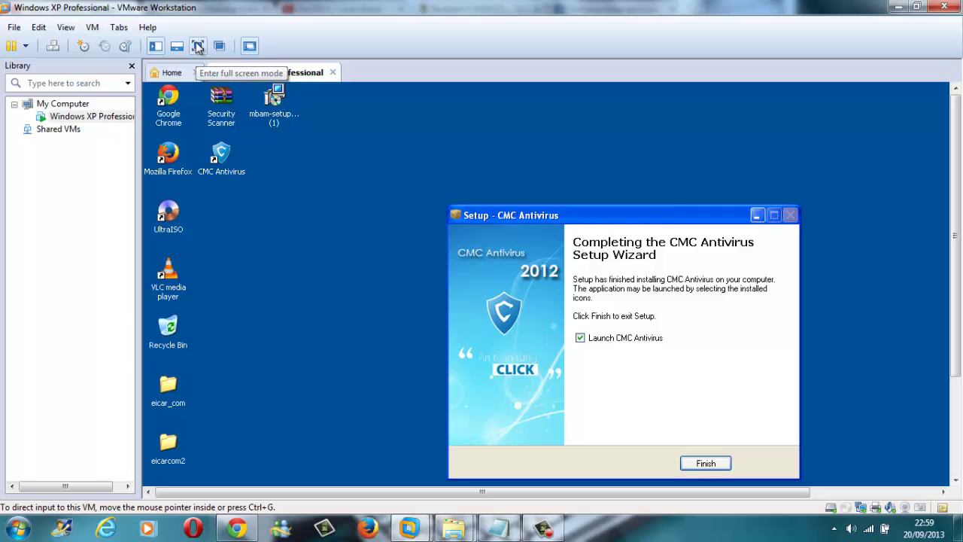
click(198, 48)
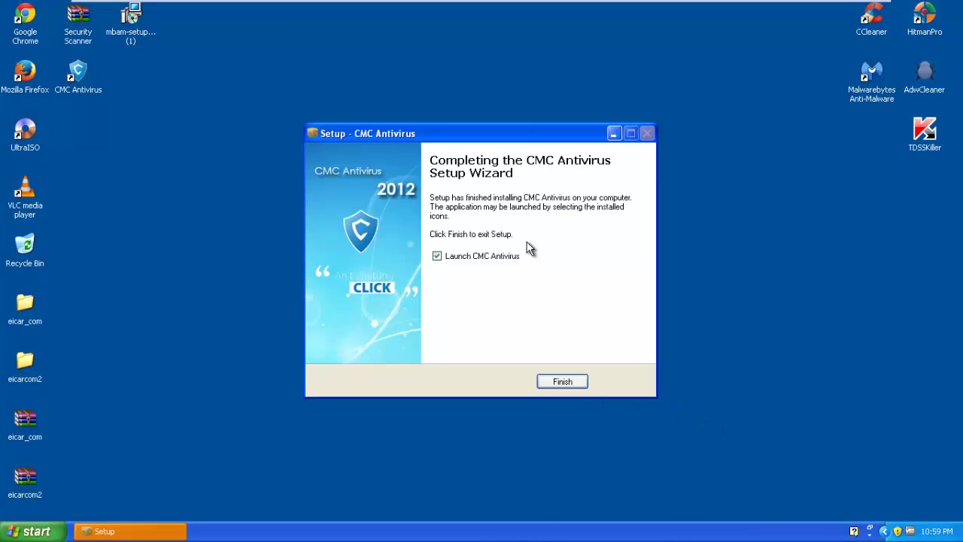
Finish the setup wizard with Launch CMC Antivirus enabled and dismiss the CMC InfoSec newsletter pop-up.
drag(460, 128, 492, 71)
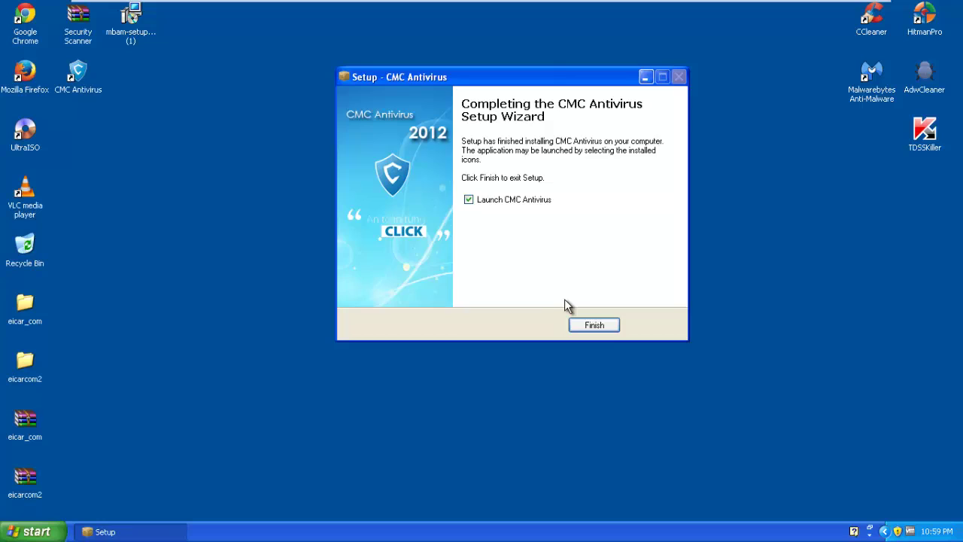
click(594, 325)
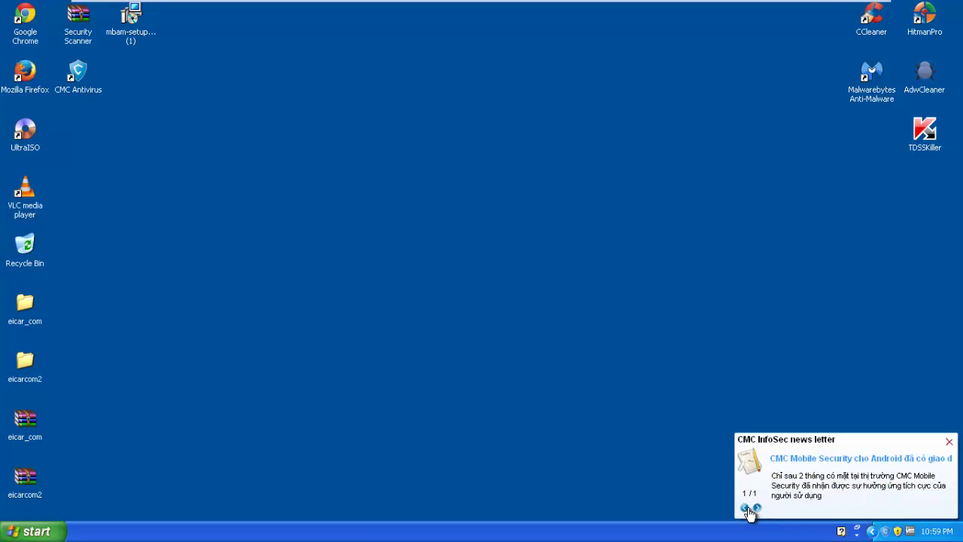
click(949, 443)
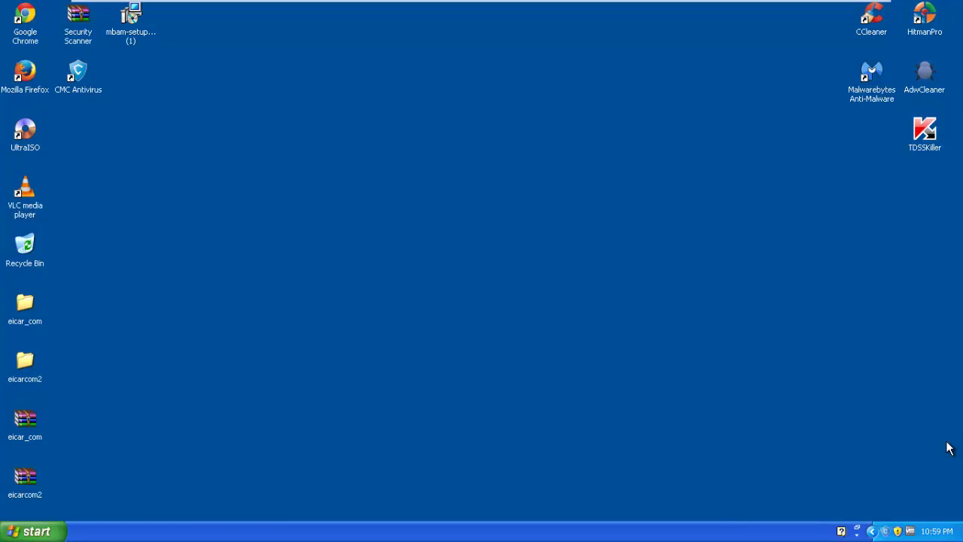
Open the CMC Antivirus main window and examine its scan options and the Update Center status.
click(872, 531)
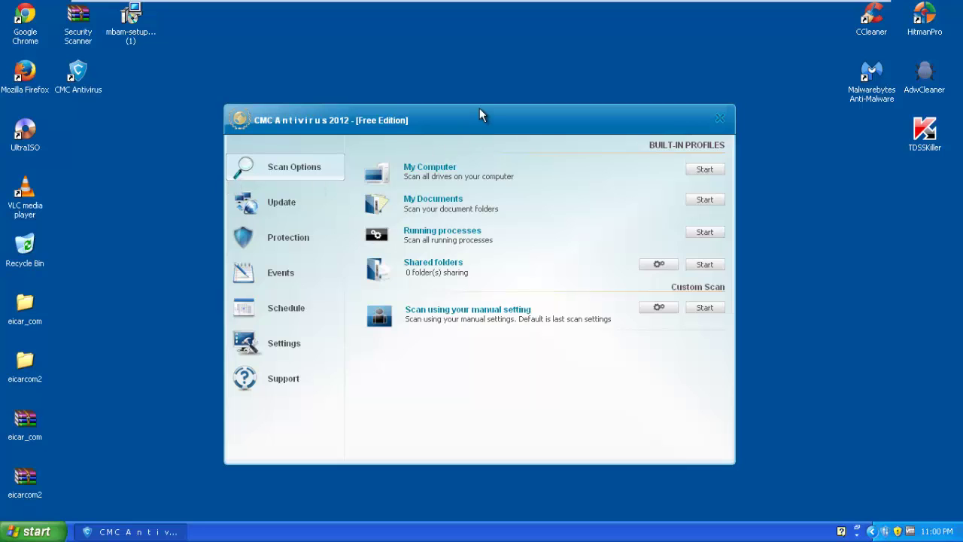
drag(479, 108, 376, 117)
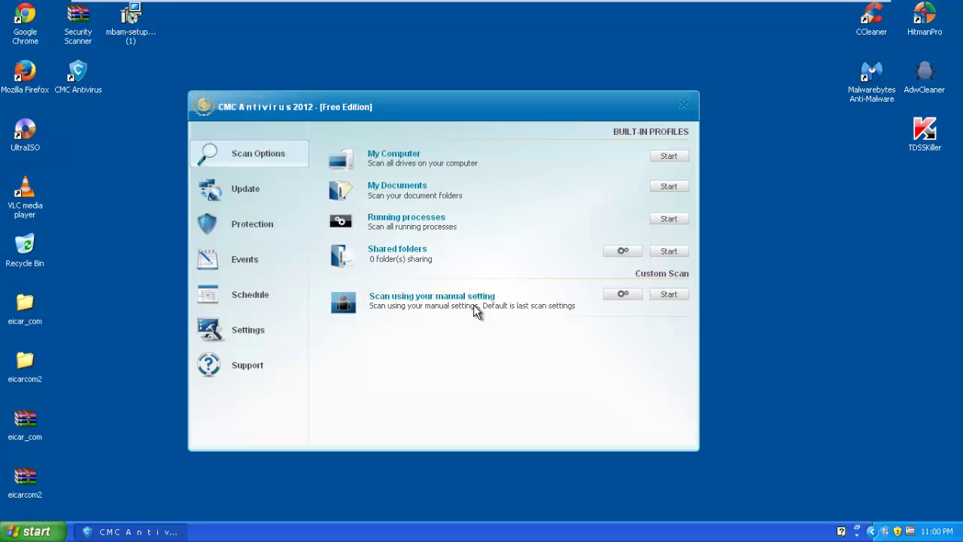
click(260, 189)
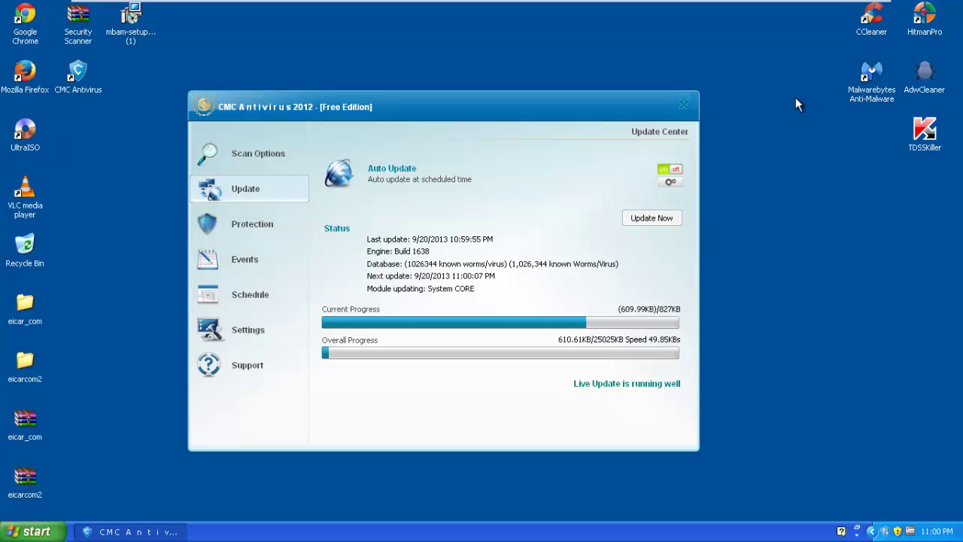
drag(617, 98, 629, 133)
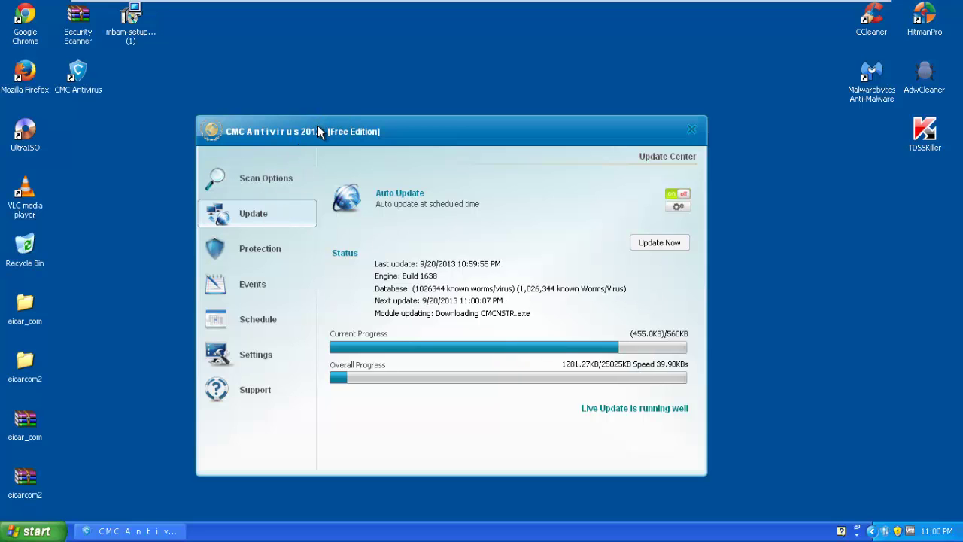
drag(322, 125, 357, 108)
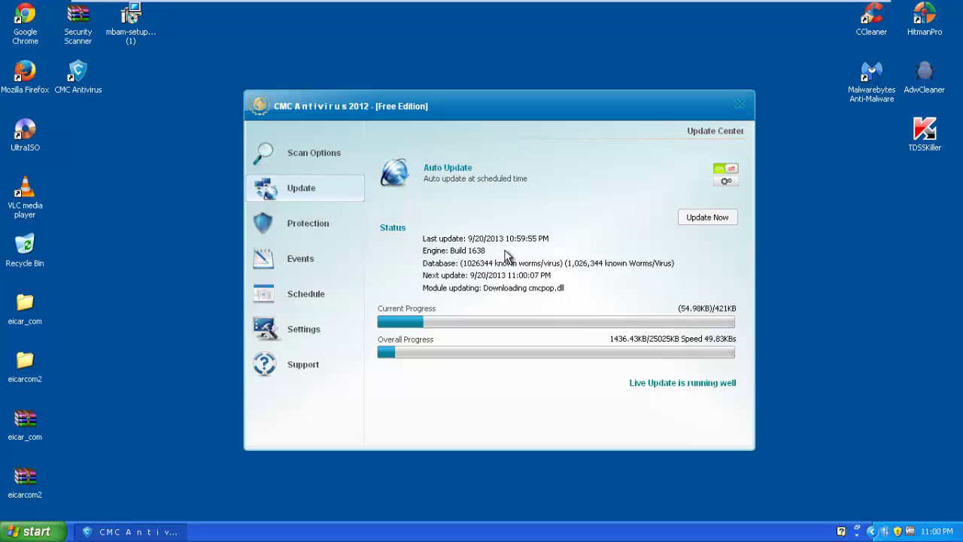
Try to turn on Parental Control in the Protection Center and dismiss the upgrade offer.
click(305, 223)
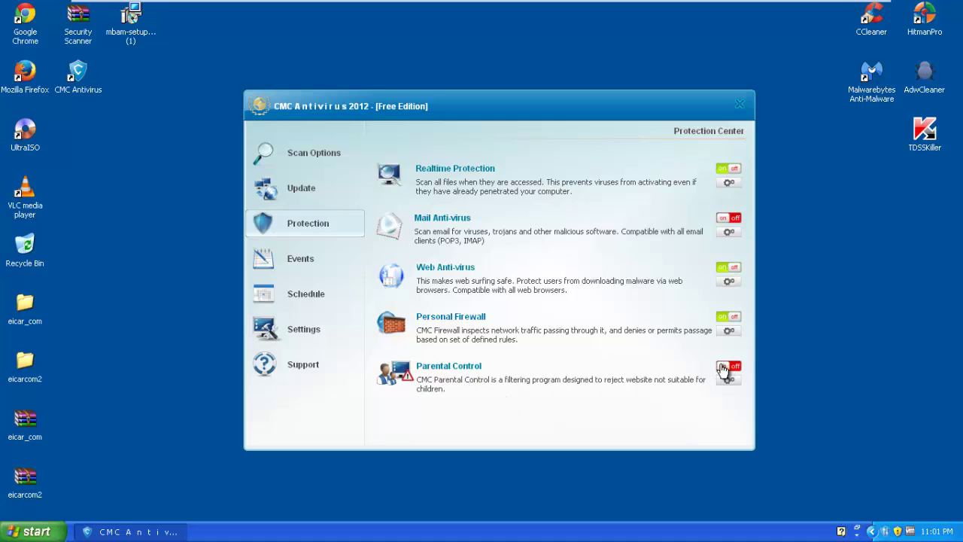
click(722, 366)
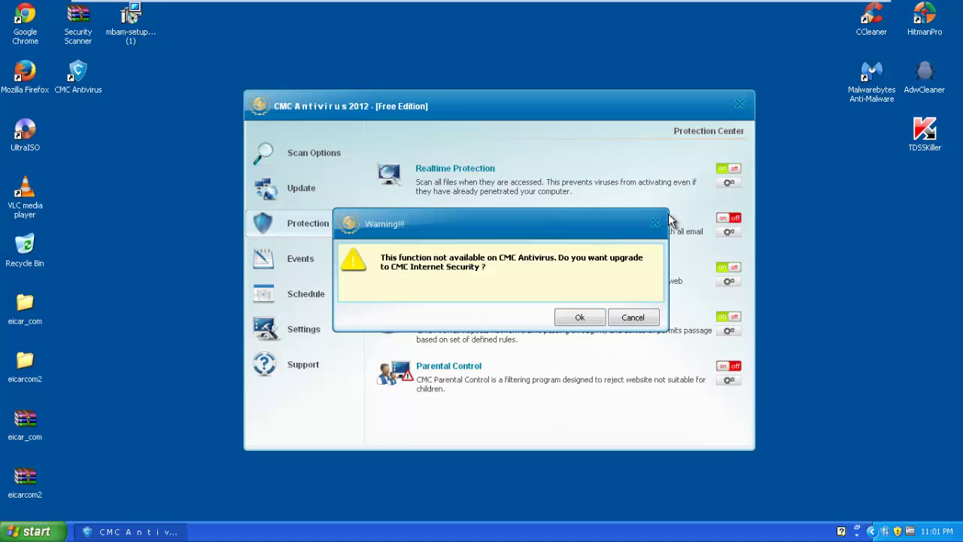
click(655, 222)
Look through the Processes, Events and Reports lists, and try to open the Schedule section.
click(283, 260)
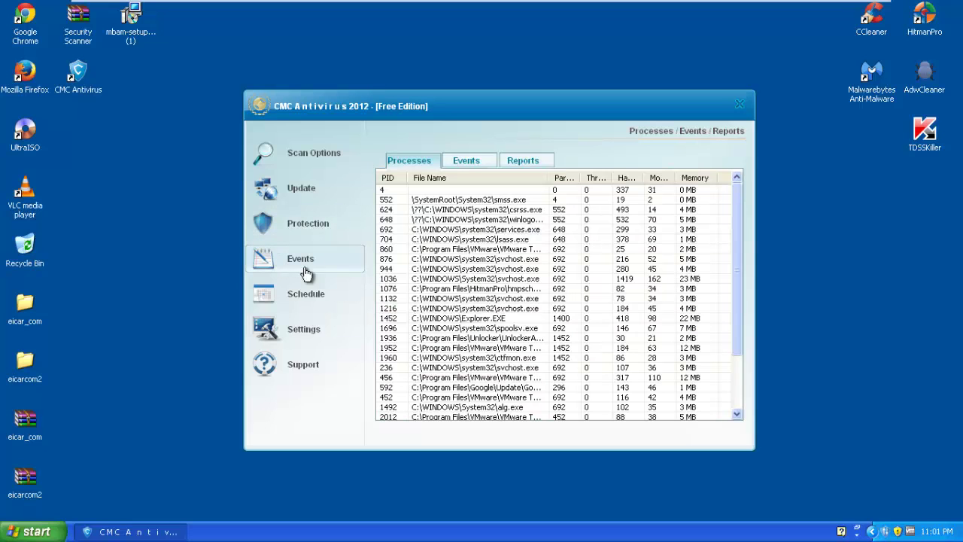
drag(747, 222, 519, 205)
click(466, 162)
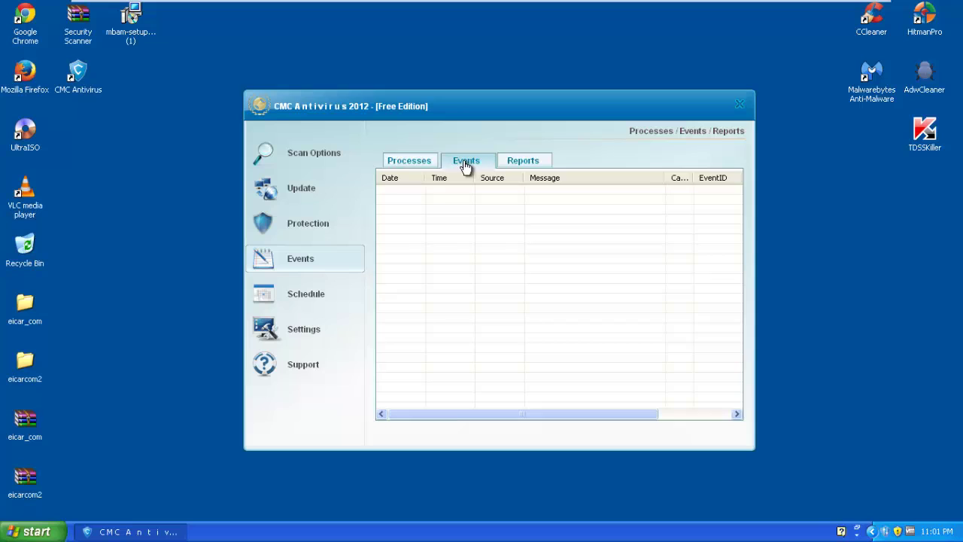
click(533, 167)
click(312, 296)
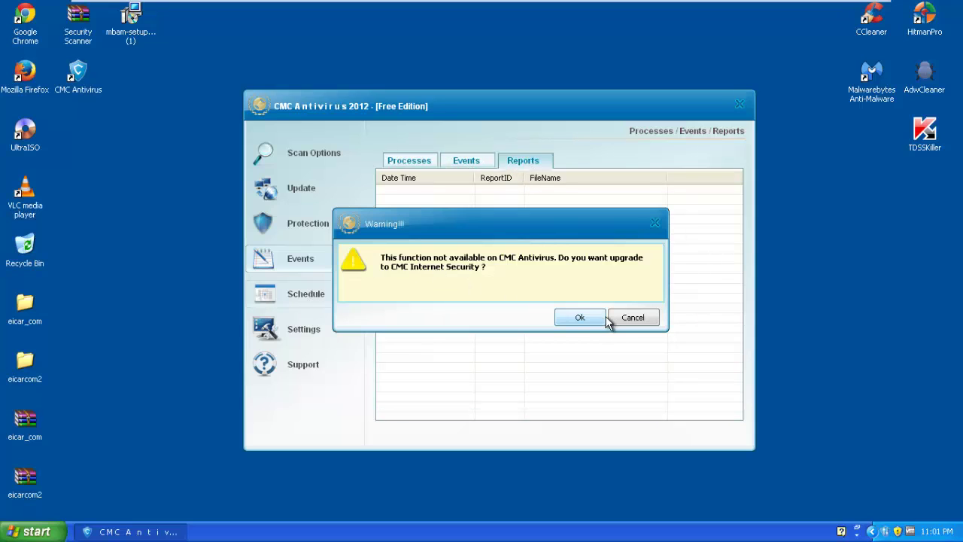
click(654, 224)
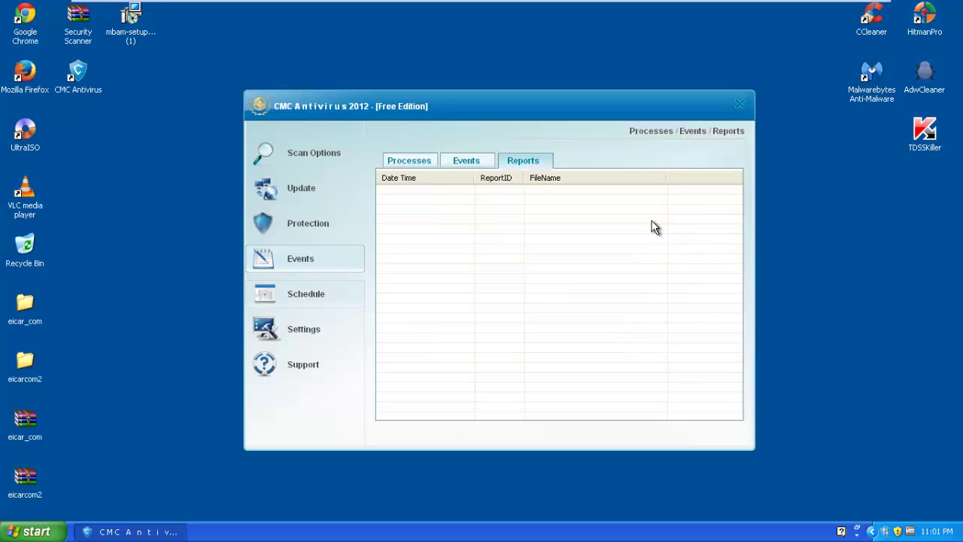
Examine the File Anti-virus security level and action settings, and try to open the Mail Anti-Virus settings.
click(295, 339)
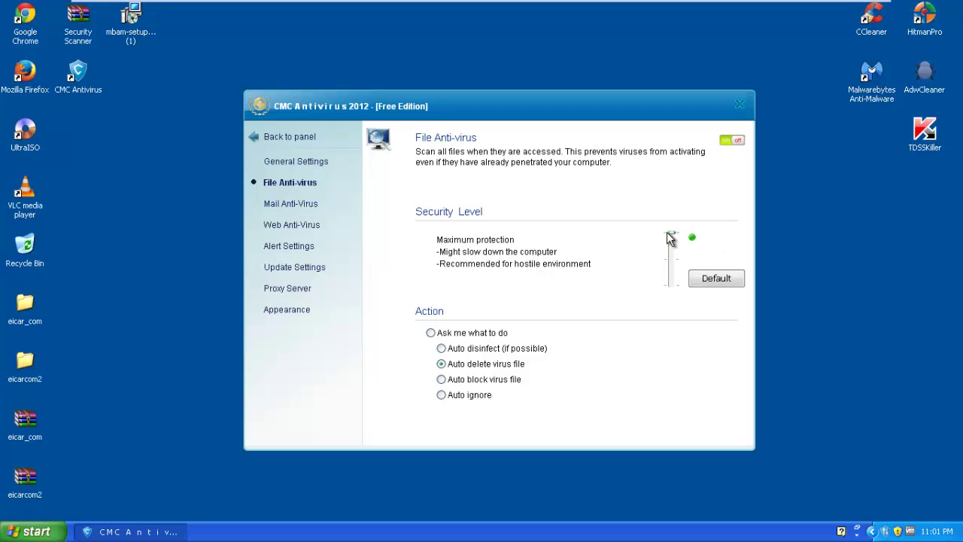
click(295, 206)
click(615, 323)
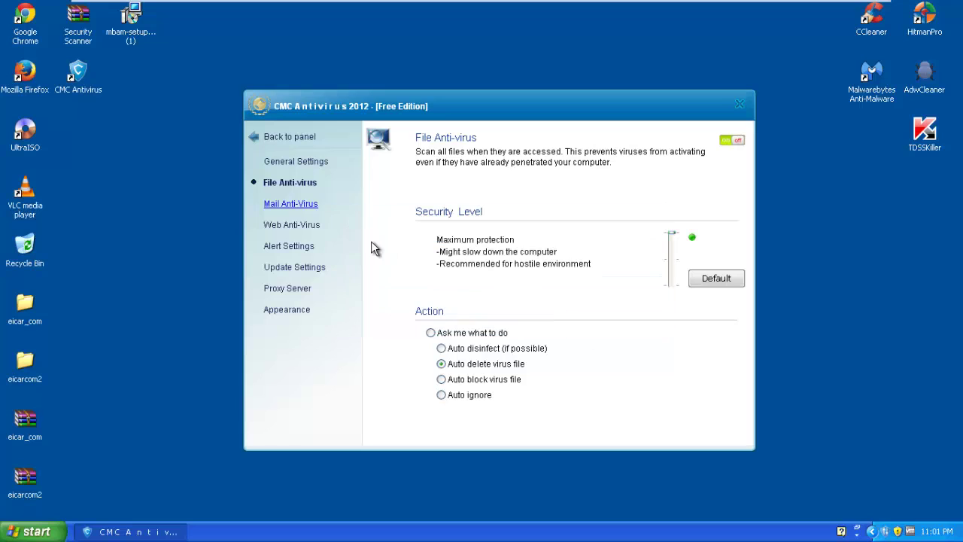
Look through the Web Anti-Virus, Alert, Update, Proxy Server and Appearance settings, and return to the main panel.
click(293, 225)
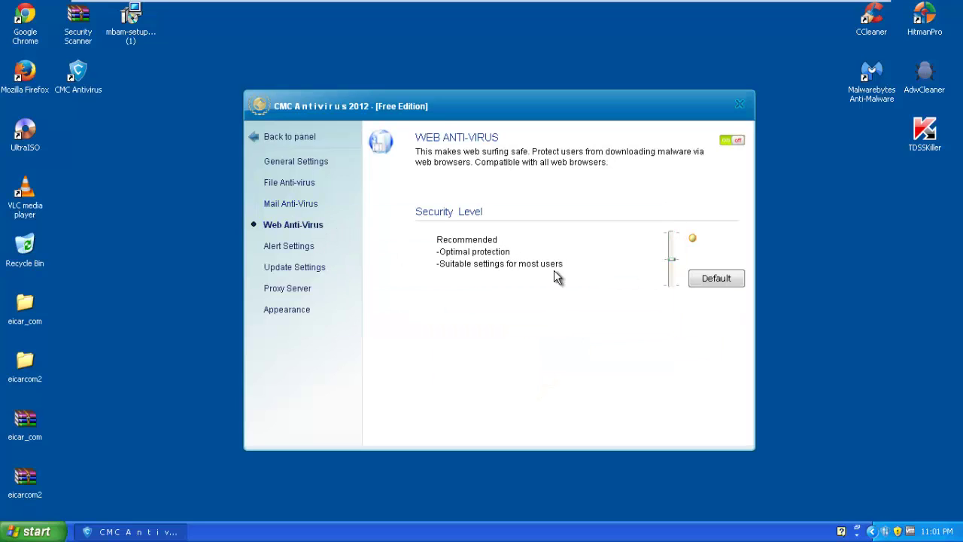
click(295, 247)
click(310, 269)
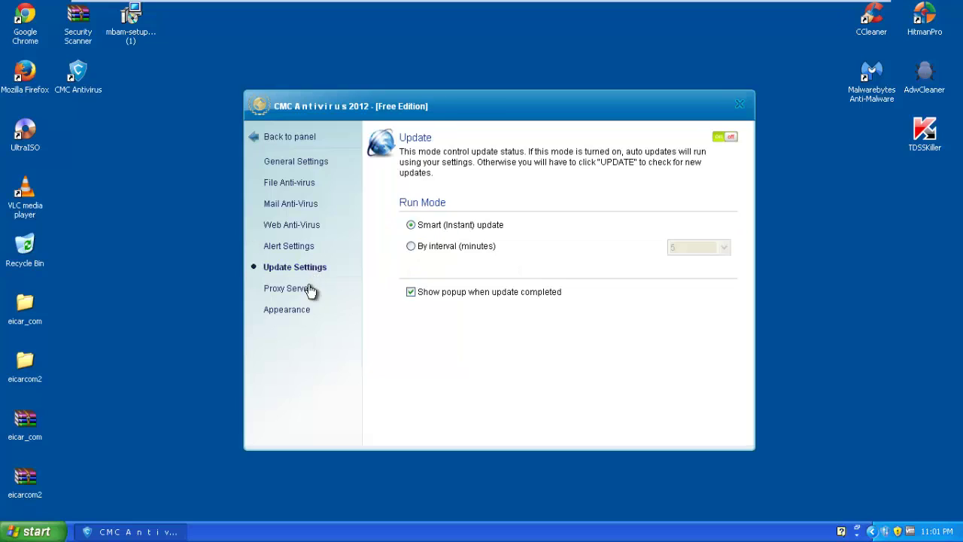
click(310, 290)
click(296, 311)
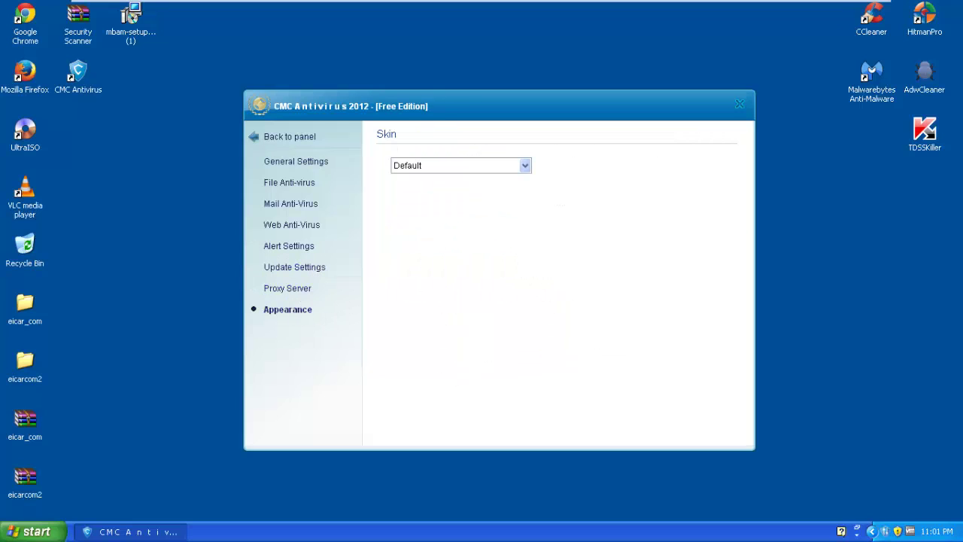
click(266, 140)
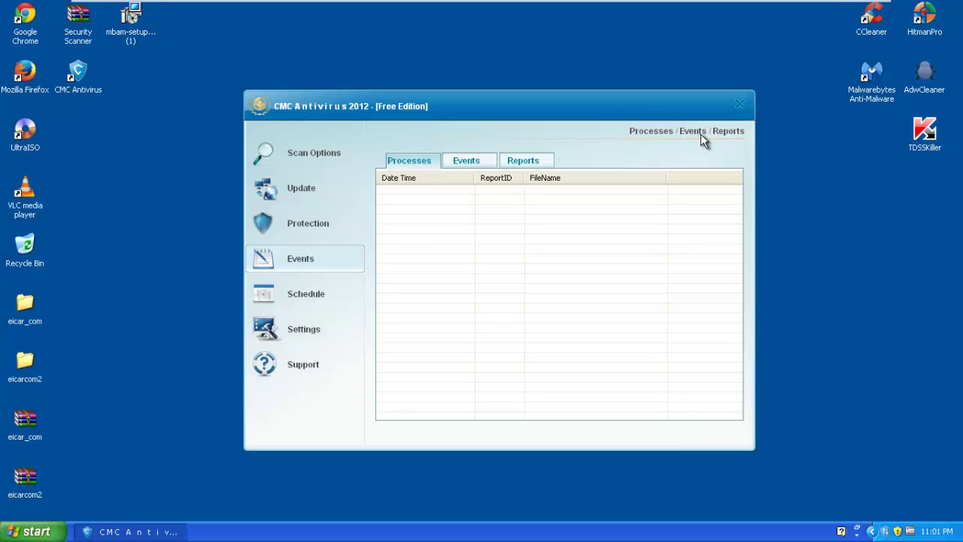
Check the update progress in the Update Center and close the CMC Antivirus window.
drag(654, 93, 616, 81)
click(264, 194)
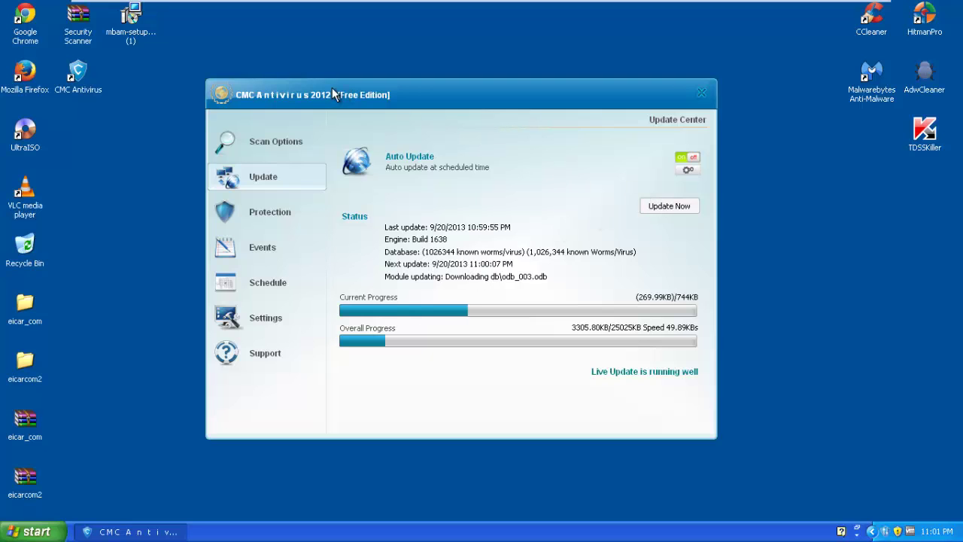
drag(332, 88, 302, 152)
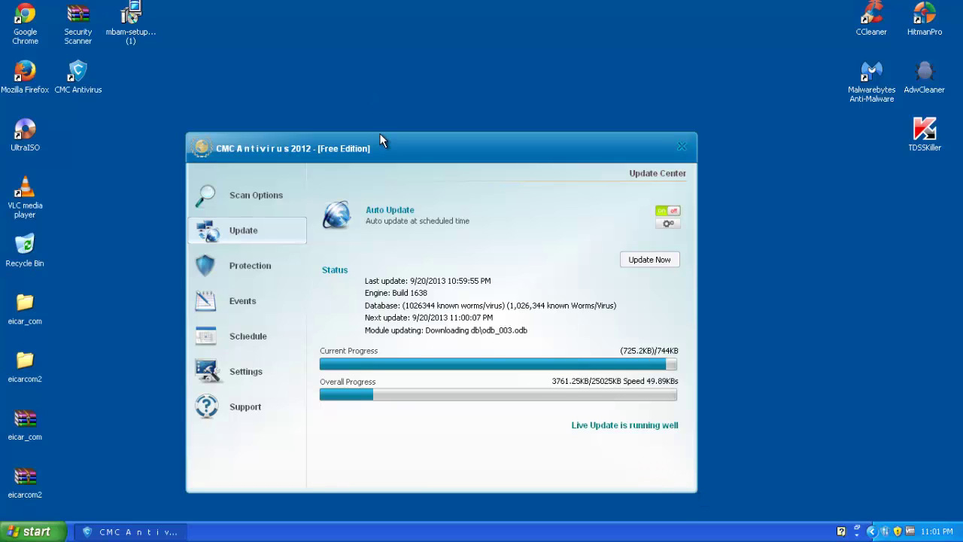
drag(448, 155, 462, 43)
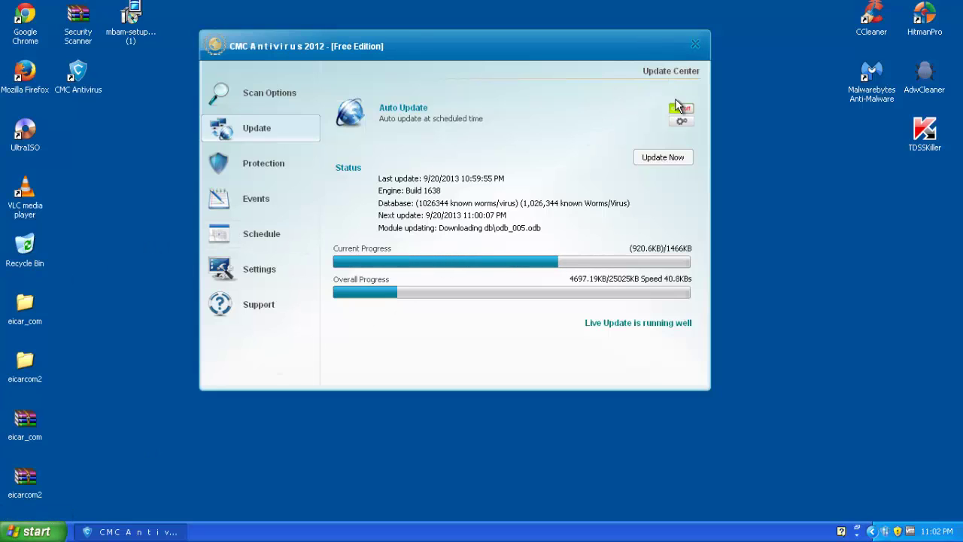
click(696, 42)
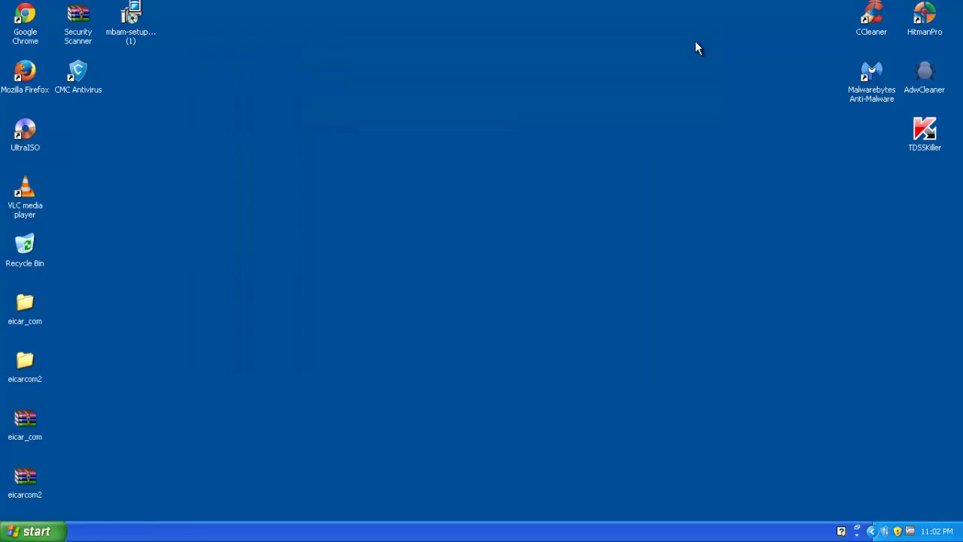
mouse_move(729, 4)
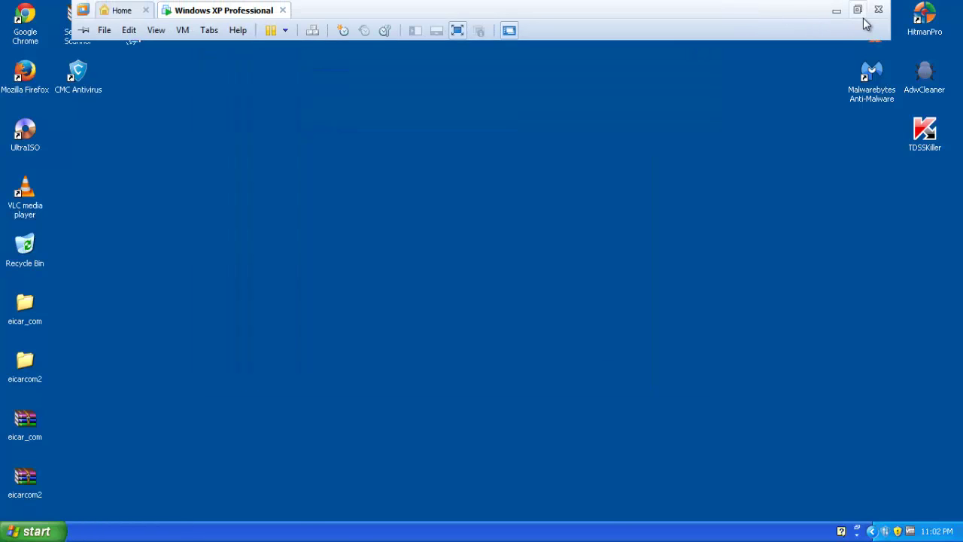
click(858, 11)
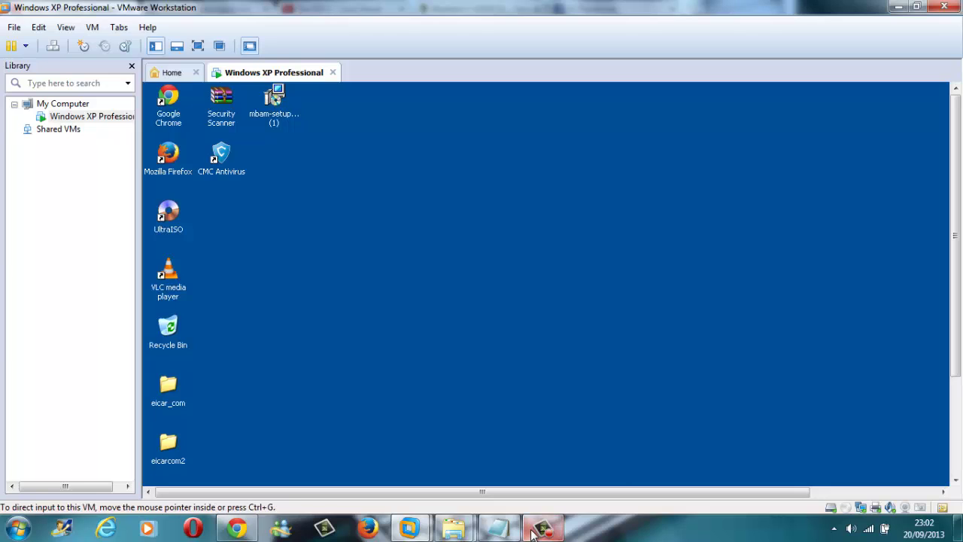
mouse_move(532, 531)
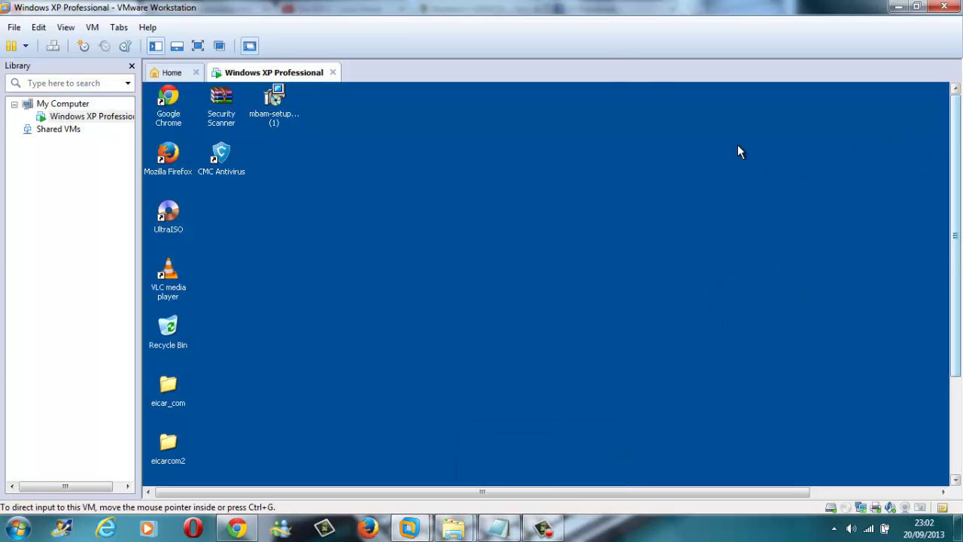
click(194, 47)
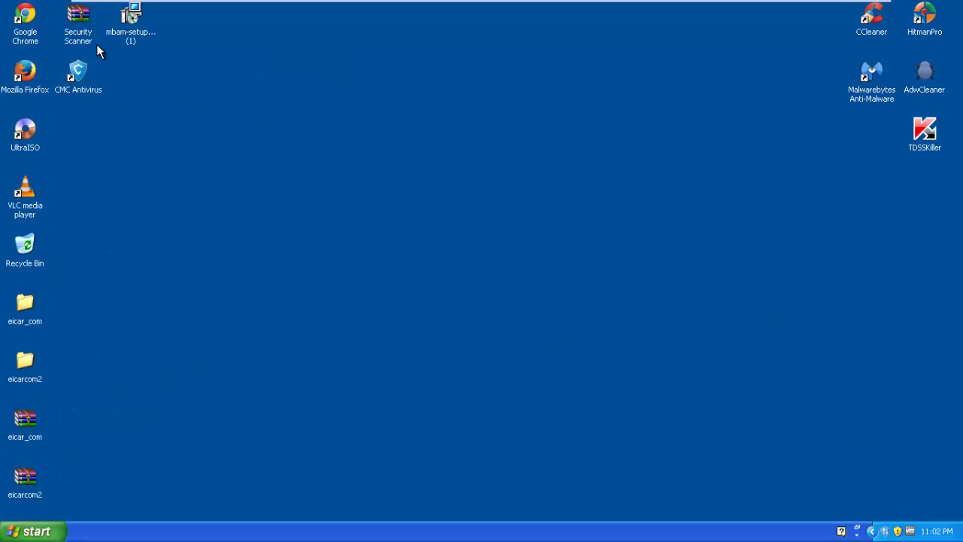
Move the Security Scanner archive to an empty area of the desktop.
drag(84, 30, 172, 238)
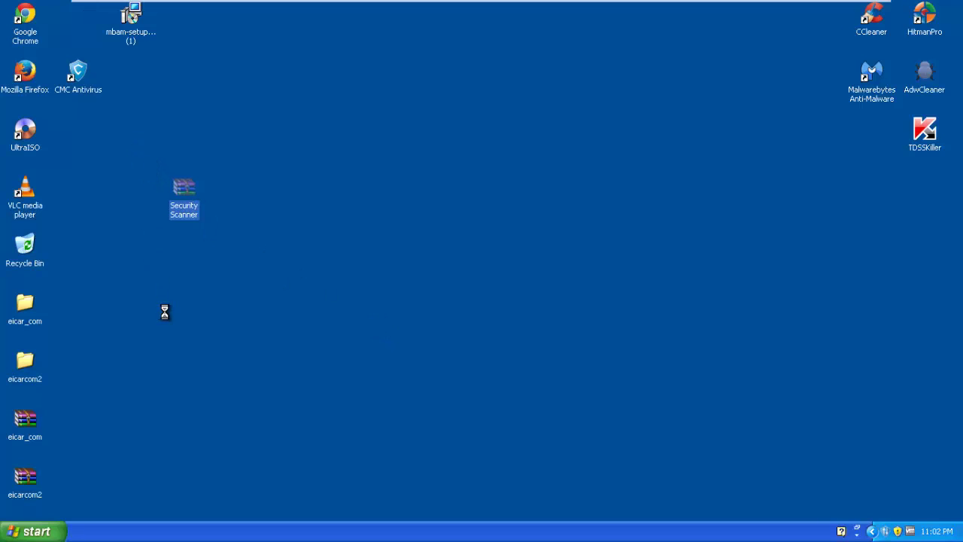
Examine the Performance, Processes and Applications information in a maximized Windows Task Manager, and close it.
right_click(157, 536)
click(170, 496)
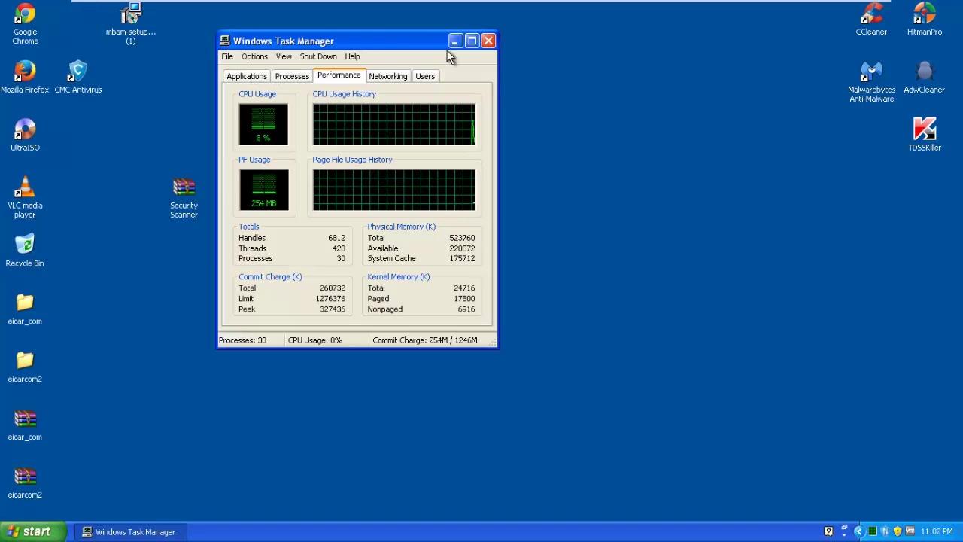
click(472, 41)
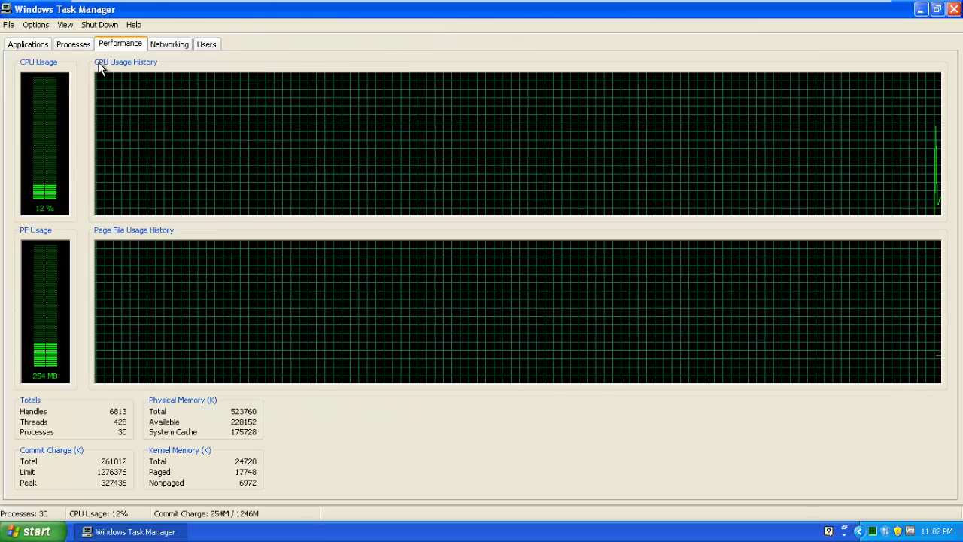
click(75, 45)
click(51, 45)
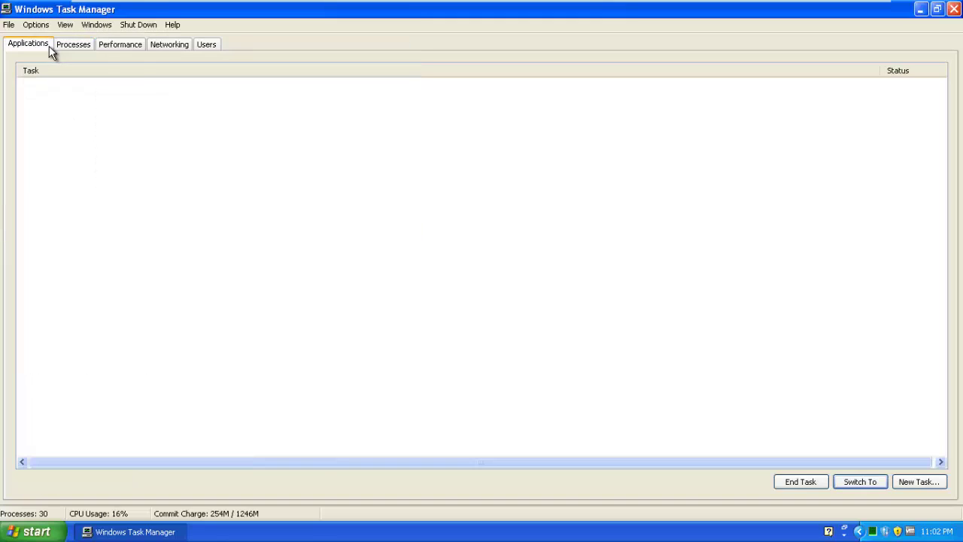
click(953, 10)
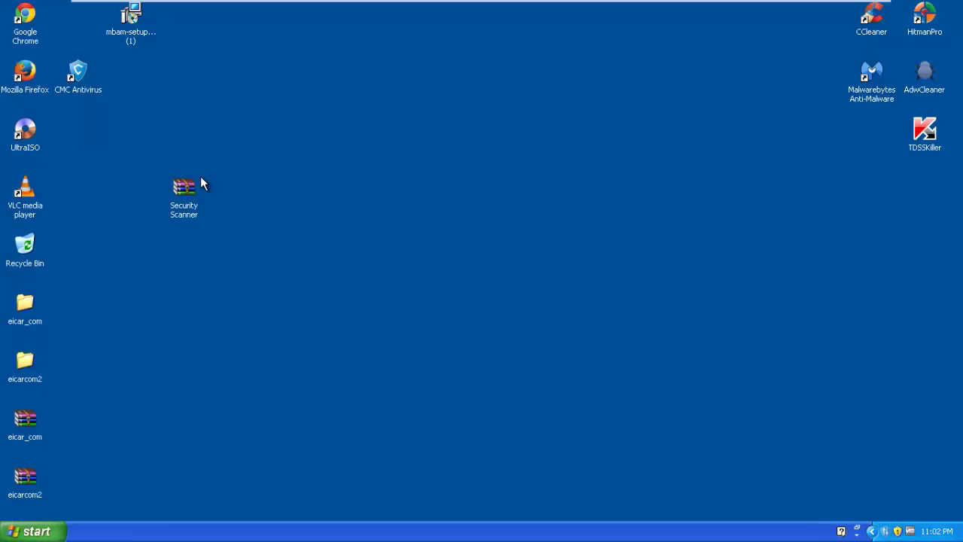
Scan the Security Scanner archive with CMC Antivirus 2012 and close the scanner window.
right_click(188, 187)
click(181, 191)
right_click(188, 193)
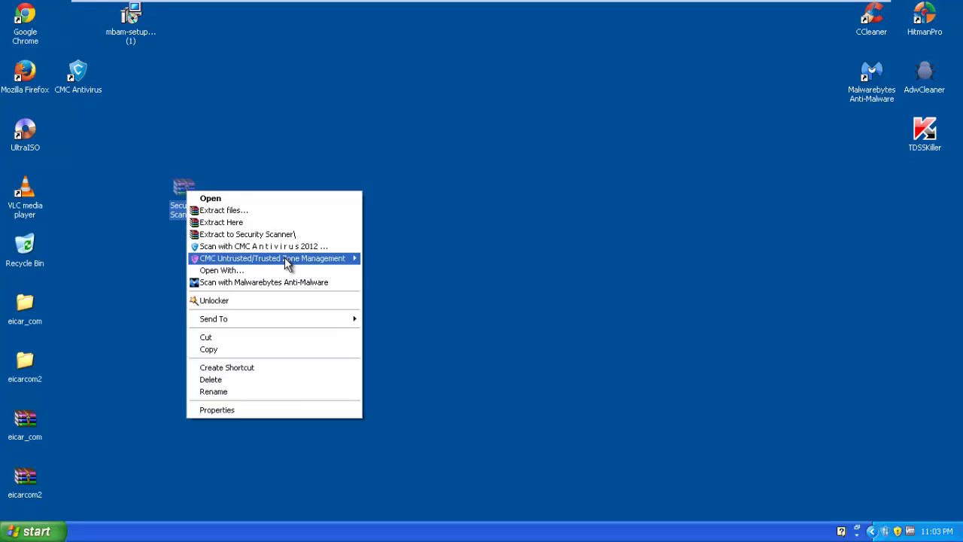
mouse_move(296, 260)
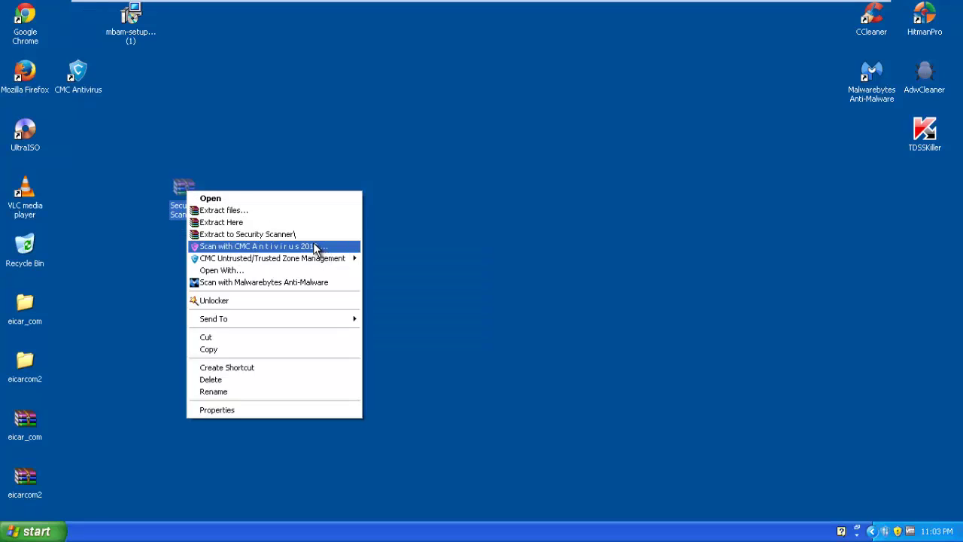
click(321, 246)
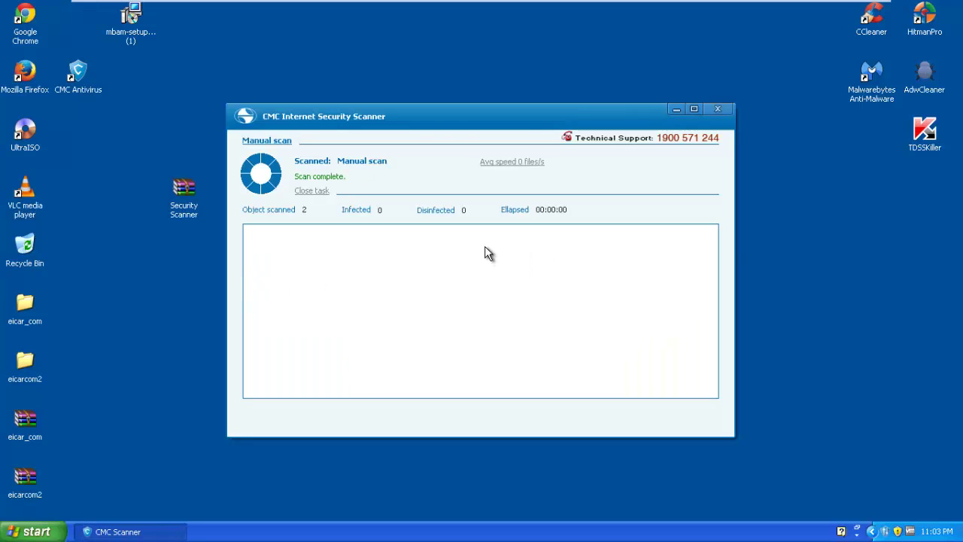
drag(525, 130, 548, 143)
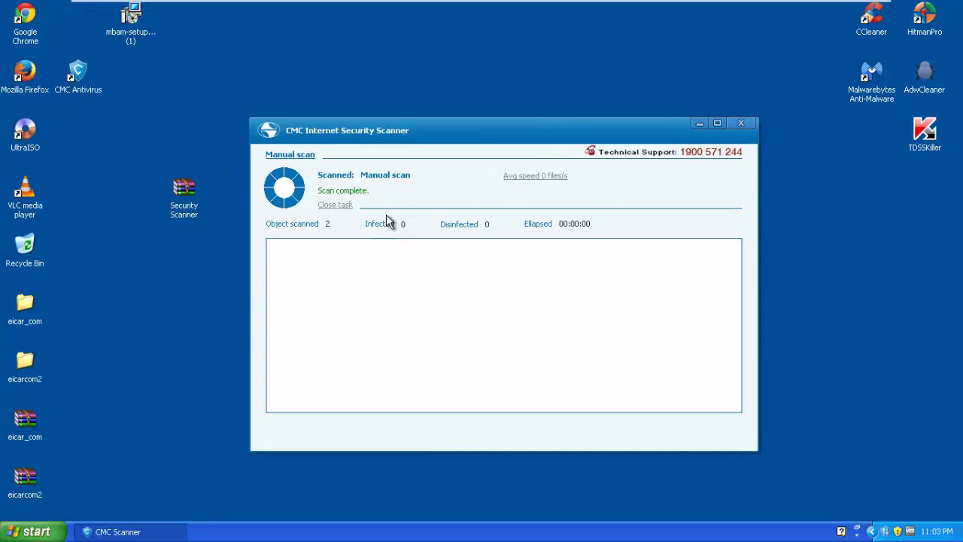
click(740, 122)
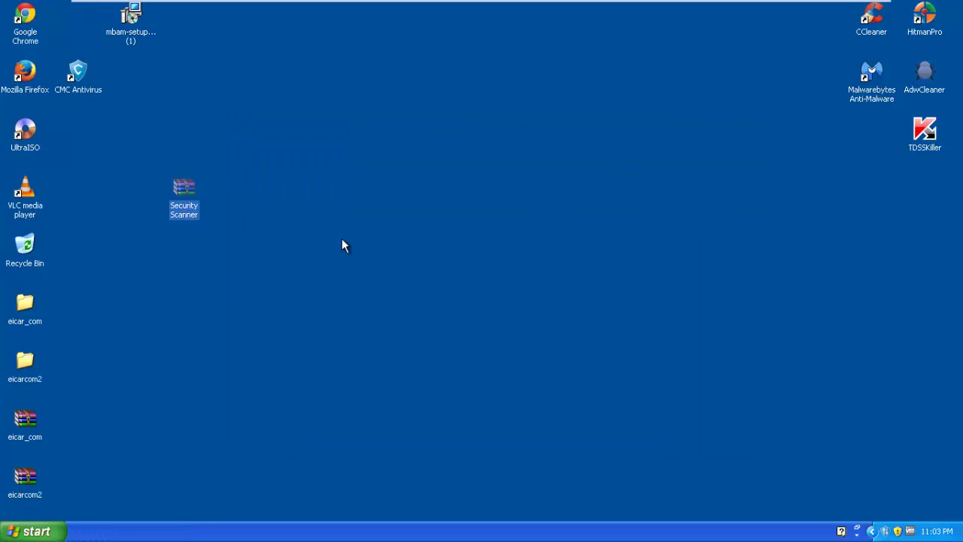
Inspect the cwjerinp.exe file inside the Security Scanner archive in WinRAR, and close the archive.
double_click(181, 190)
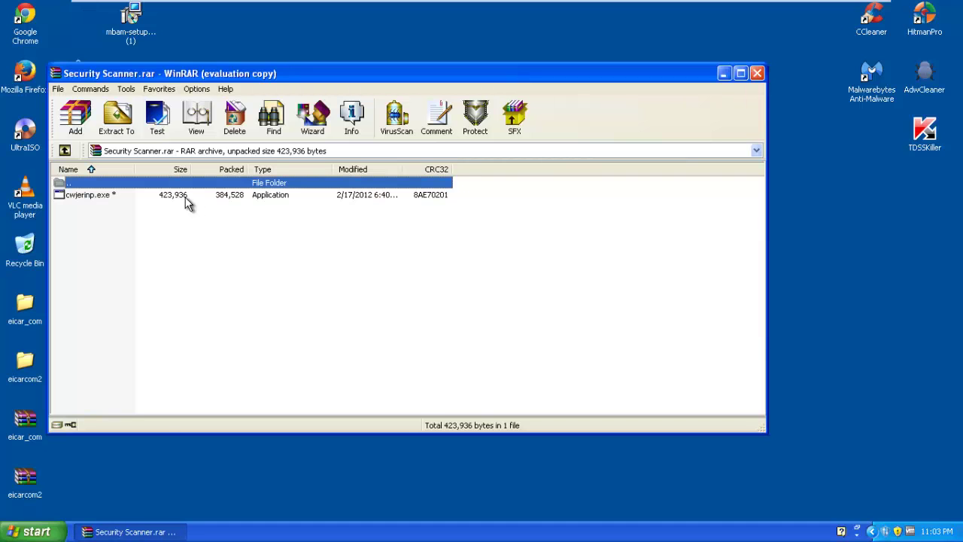
click(187, 197)
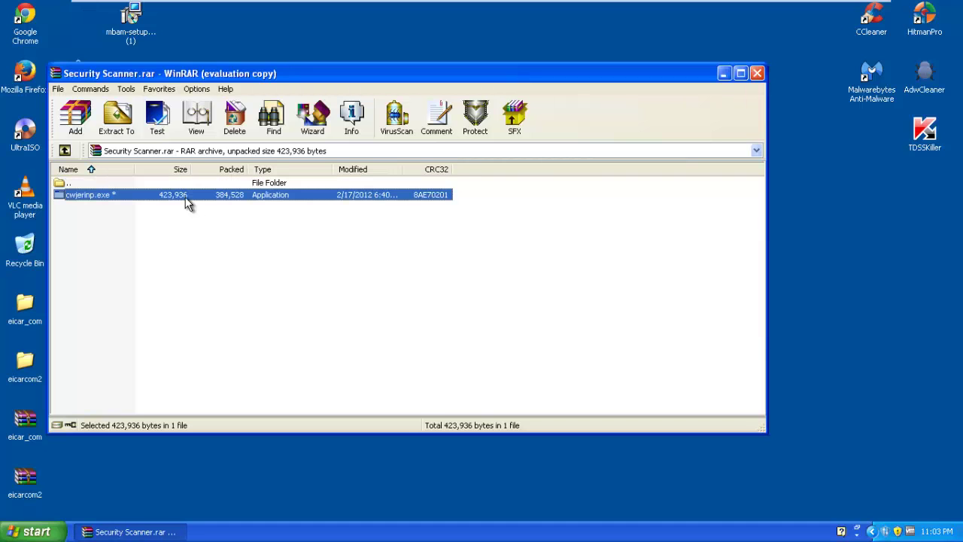
right_click(187, 202)
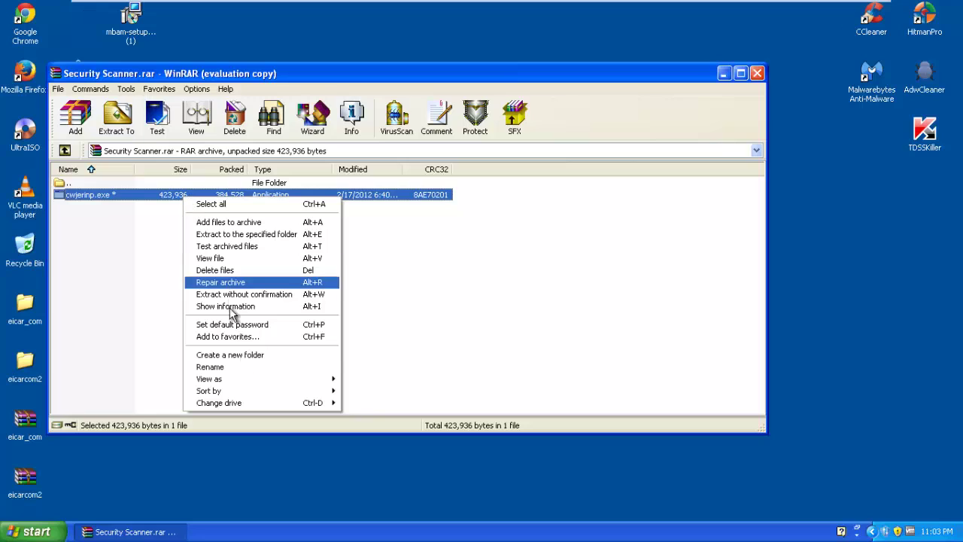
click(757, 73)
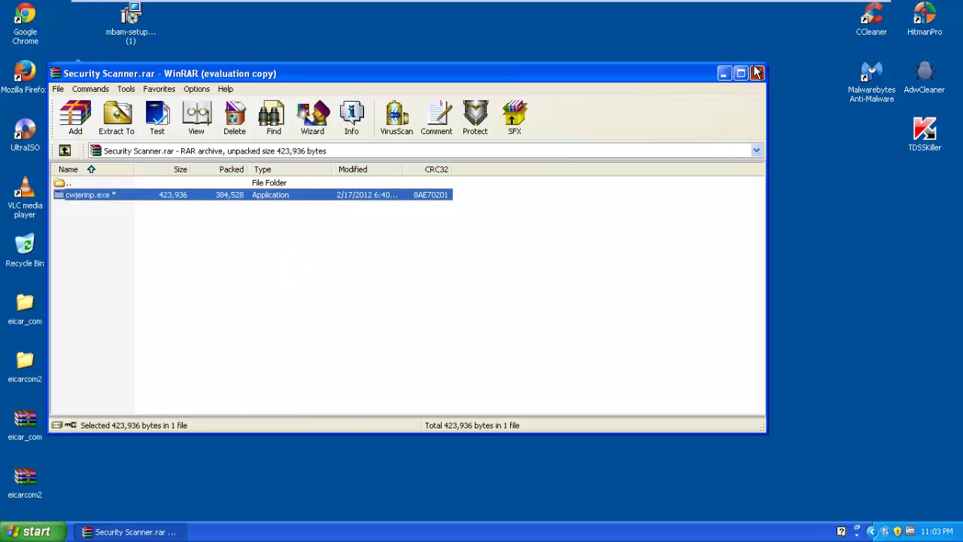
Scan the eicar file in the desktop's eicar_com folder with CMC Antivirus 2012, and close the scanner and folder.
double_click(25, 309)
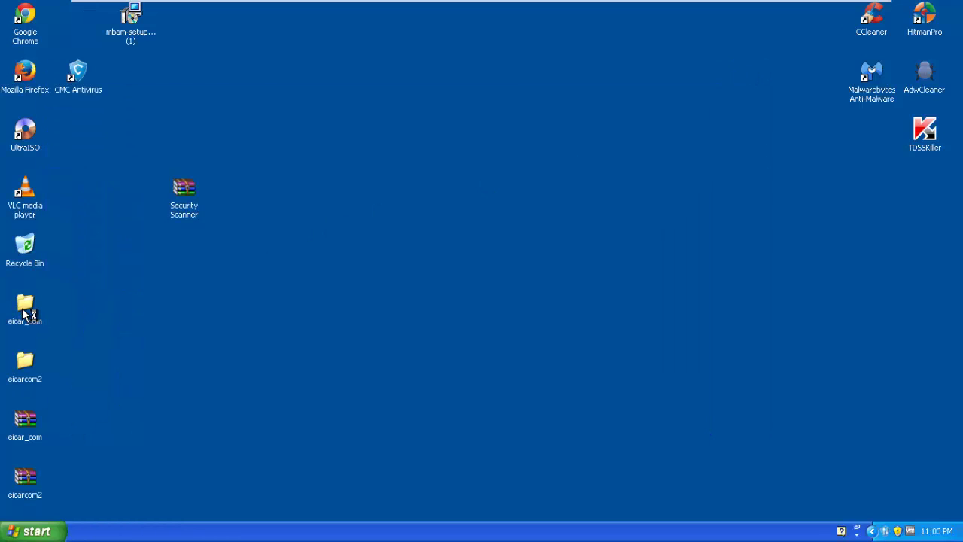
right_click(217, 175)
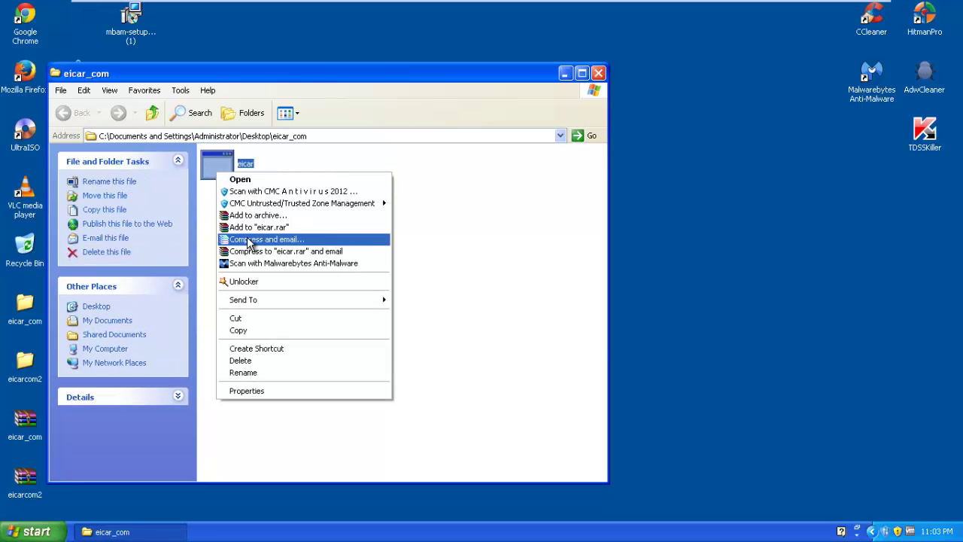
click(265, 194)
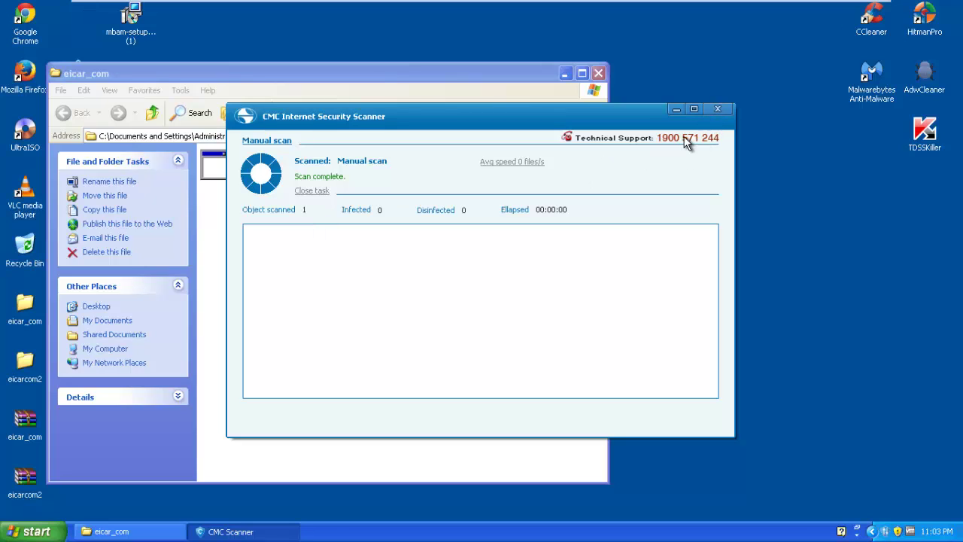
click(718, 112)
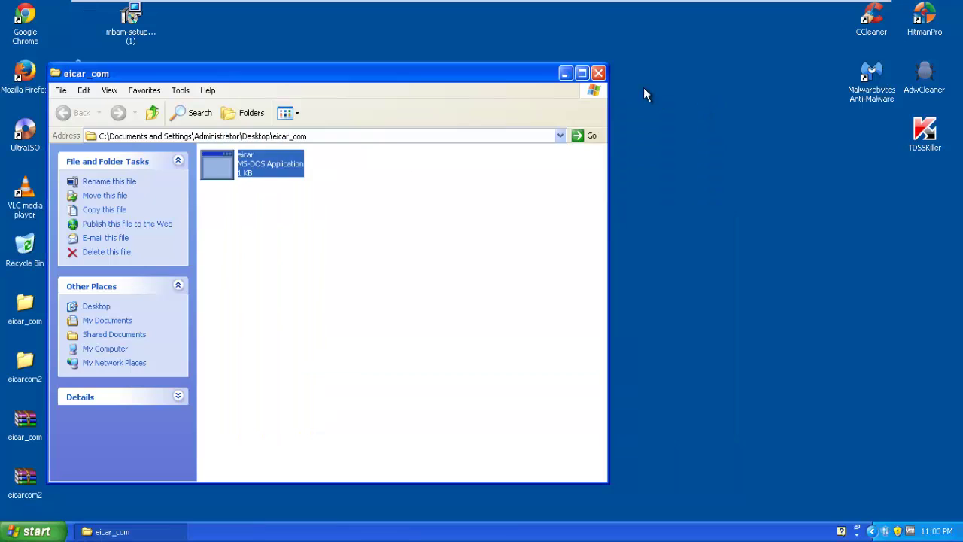
click(598, 73)
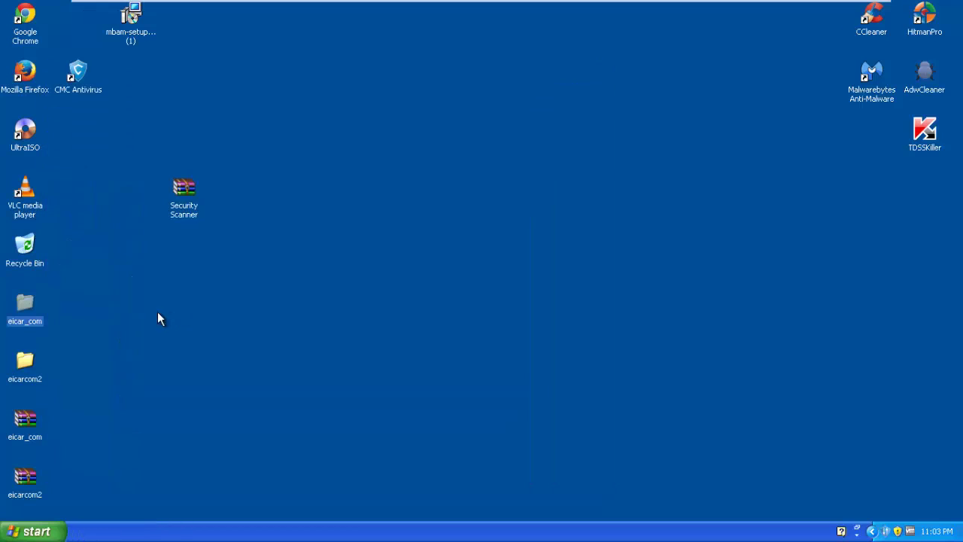
Scan the eicar file in the eicar_com subfolder of eicarcom2 with CMC Antivirus 2012, and close the scanner and folder.
double_click(25, 372)
double_click(281, 204)
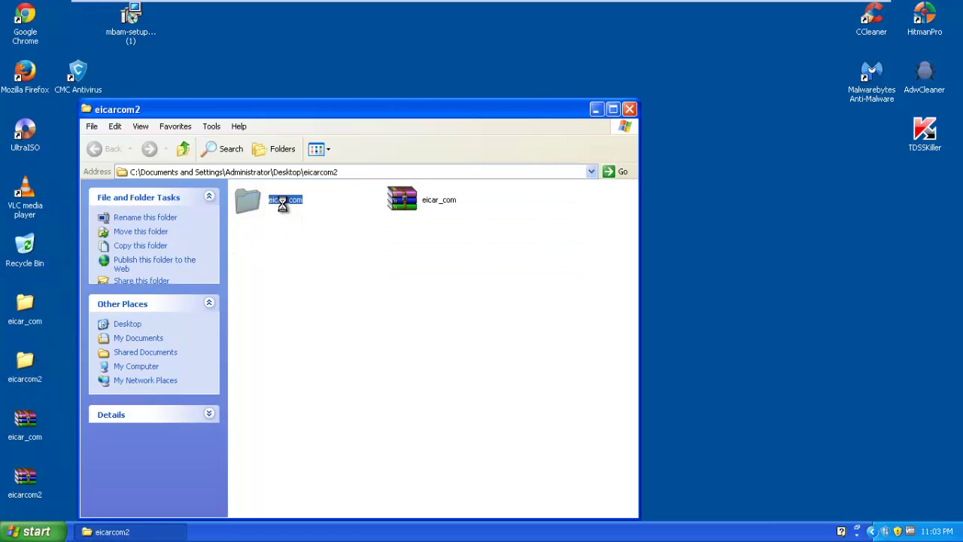
right_click(282, 204)
click(344, 224)
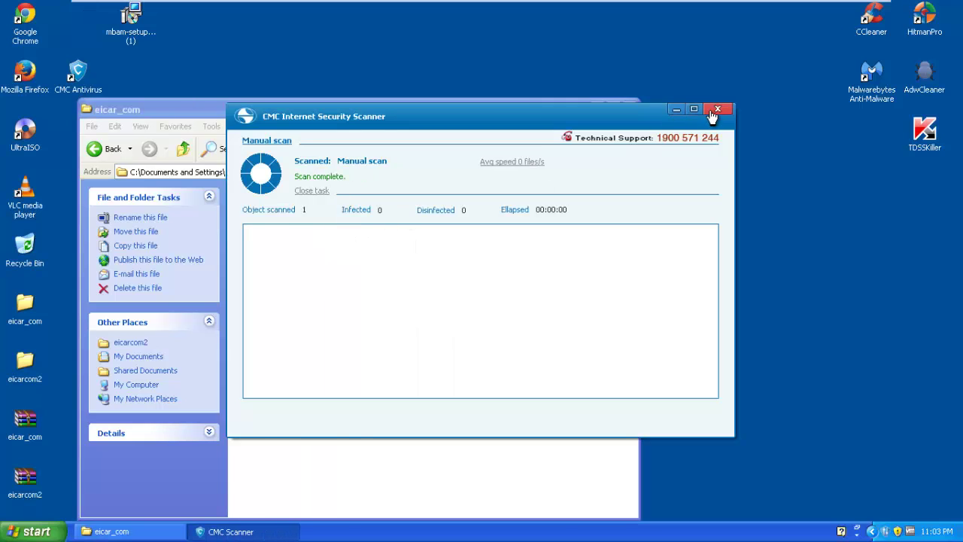
click(718, 109)
click(620, 113)
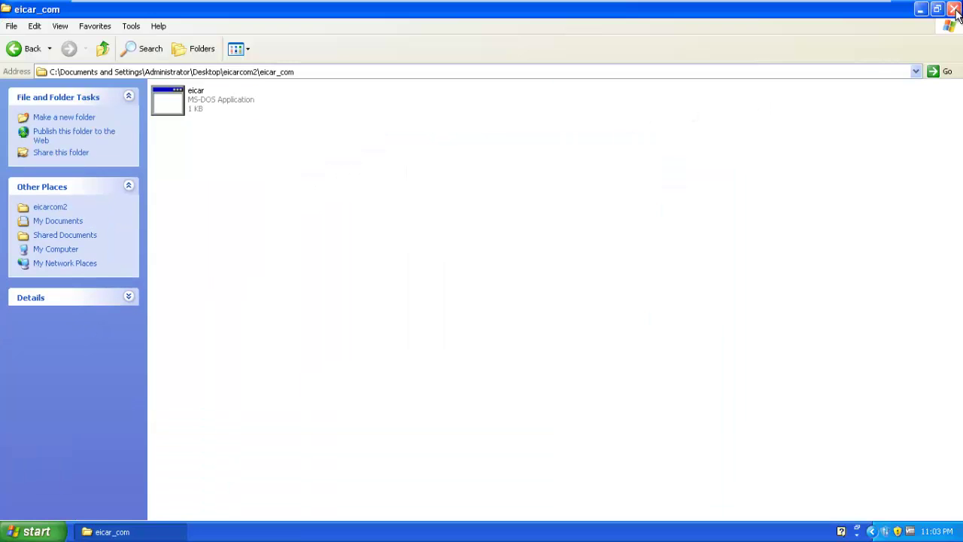
click(953, 9)
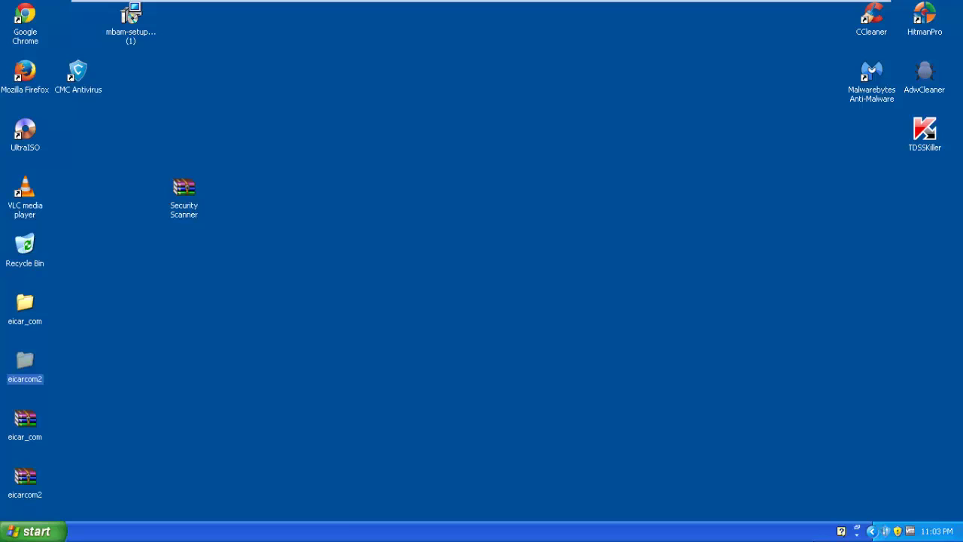
Open CMC Antivirus 2012, check the update status and download progress, and close its window.
double_click(897, 532)
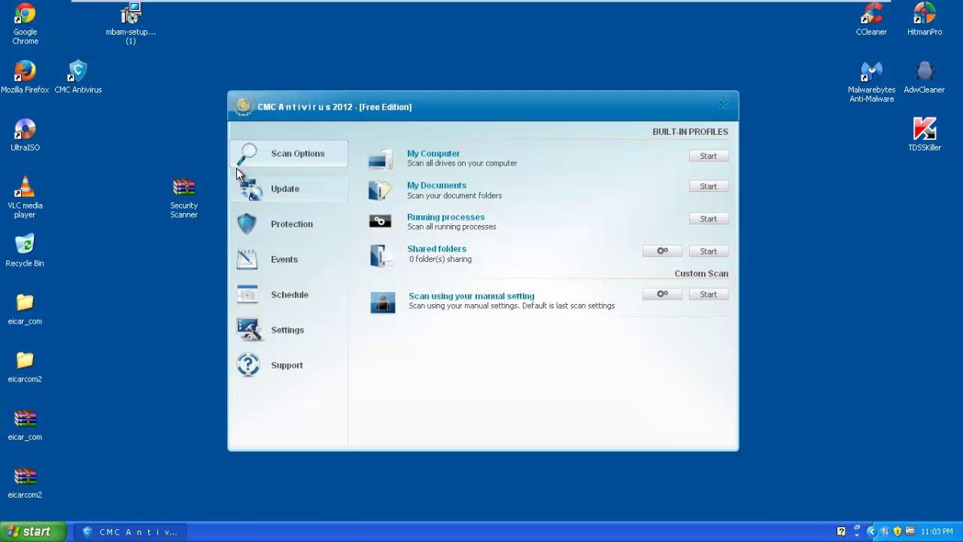
click(283, 189)
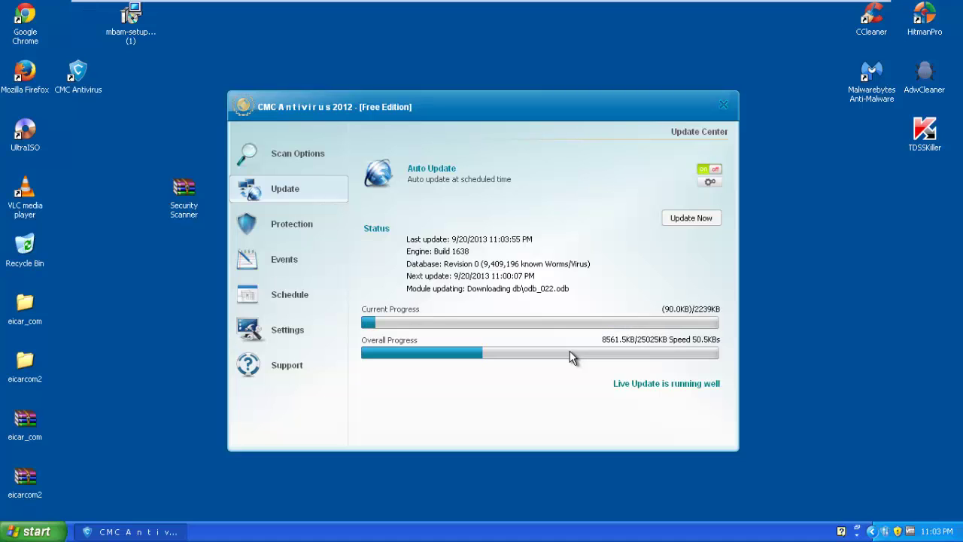
click(724, 104)
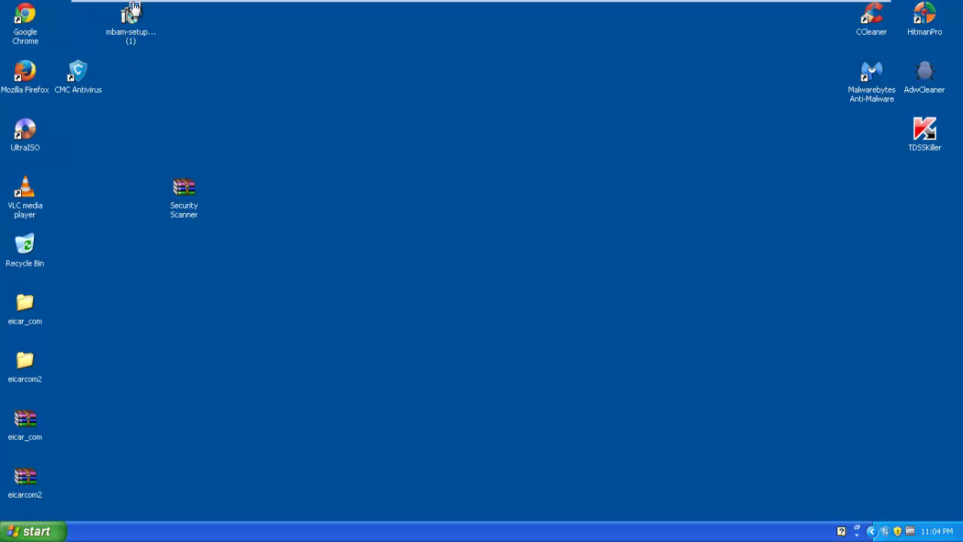
Take the Windows XP Professional virtual machine out of full-screen mode into the VMware Workstation window.
click(185, 264)
mouse_move(857, 3)
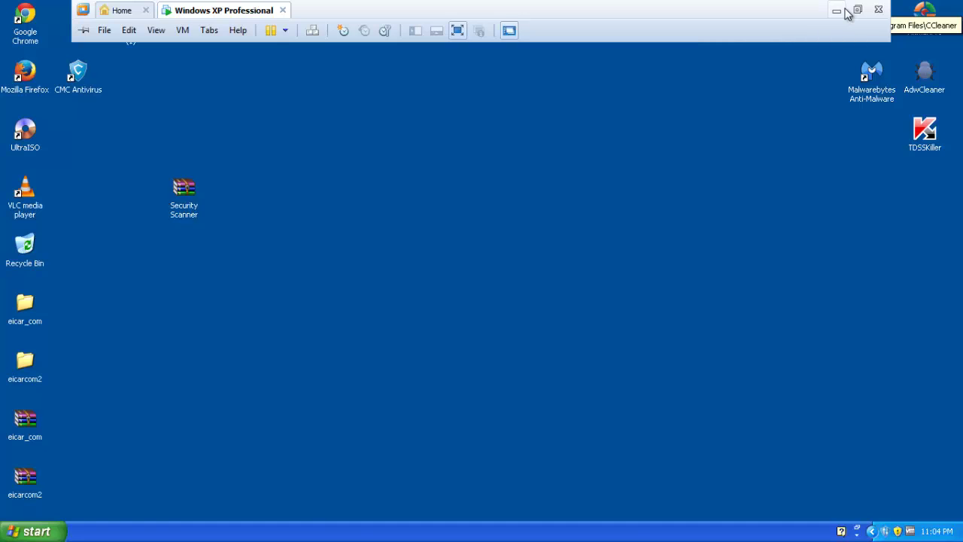
click(858, 10)
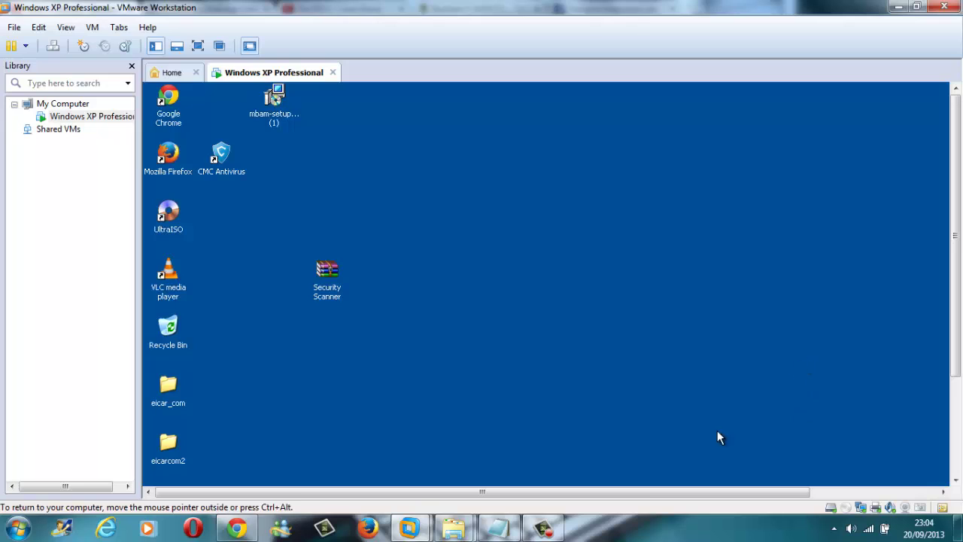
click(544, 527)
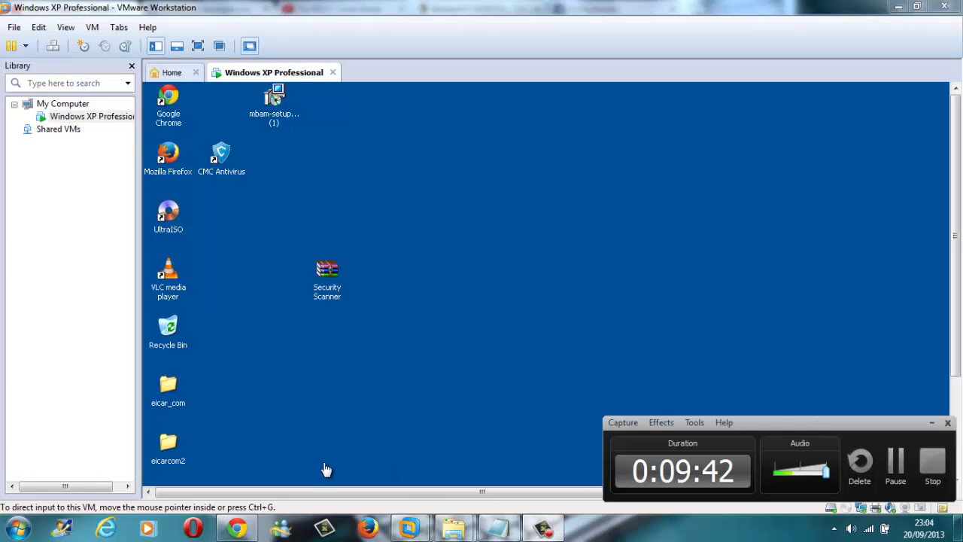